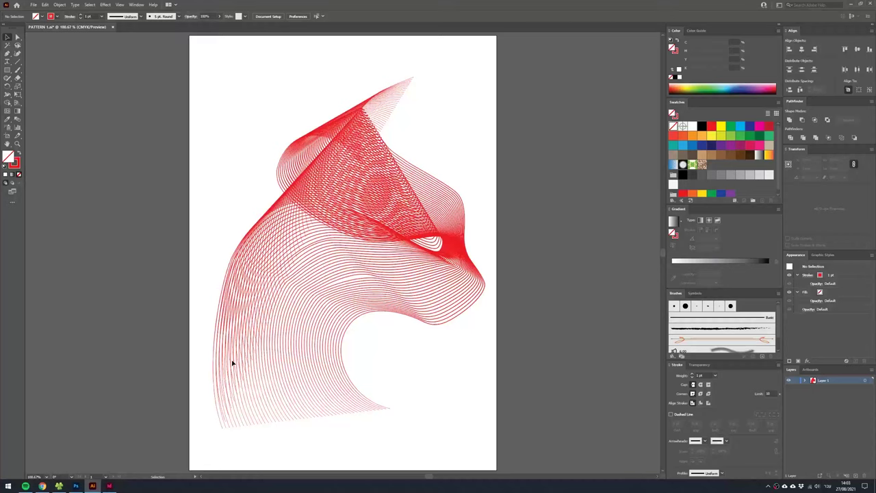
# Save a copy of the poster as 'PATTERN 1 copy' in Adobe PDF format.
pyautogui.click(33, 5)
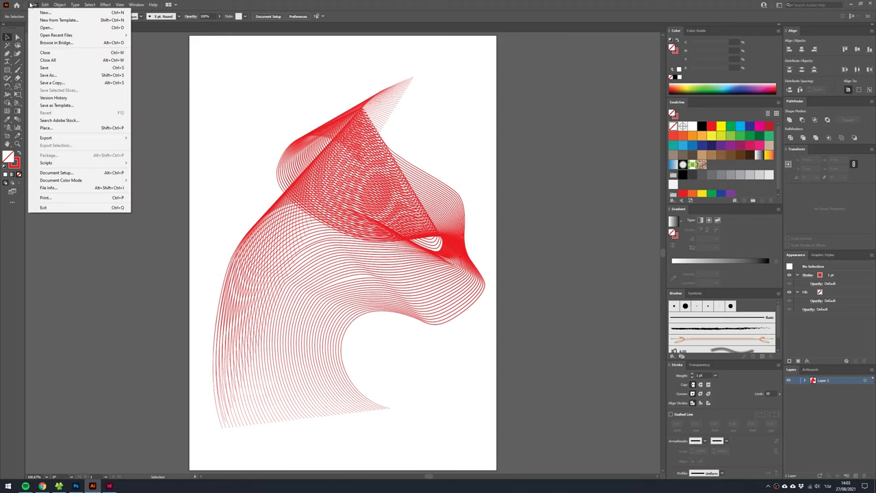
pyautogui.click(52, 83)
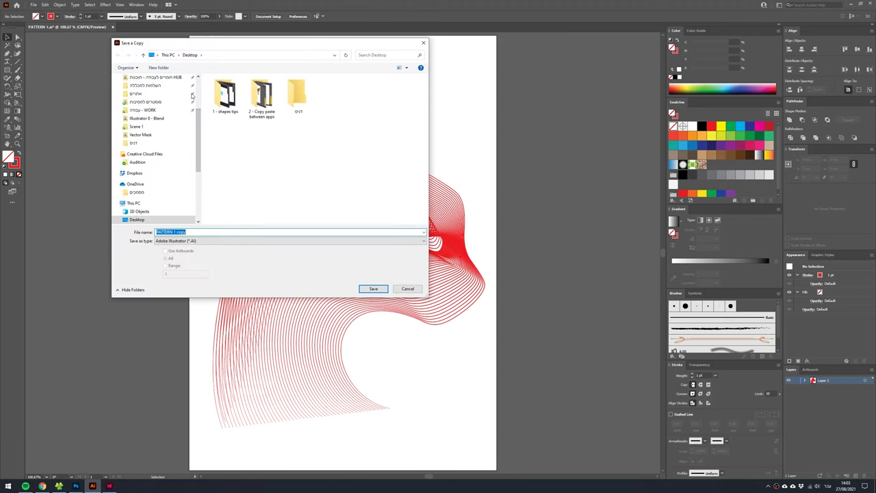
pyautogui.click(211, 240)
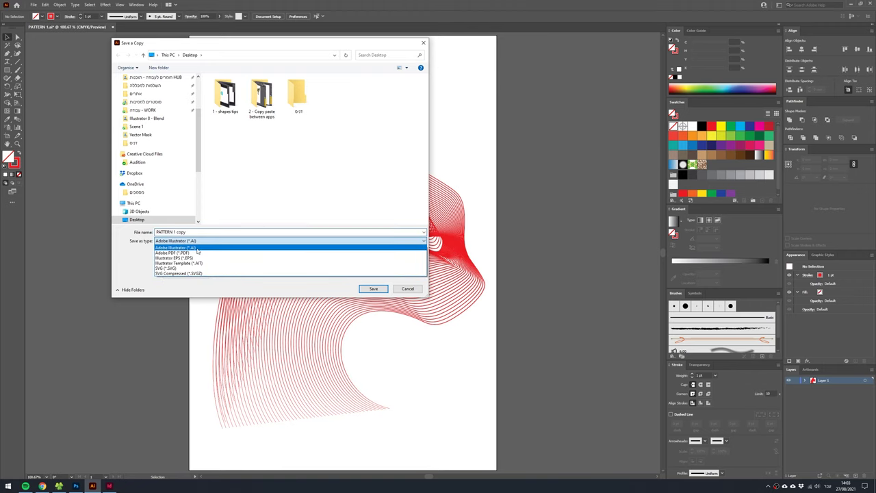
pyautogui.click(188, 250)
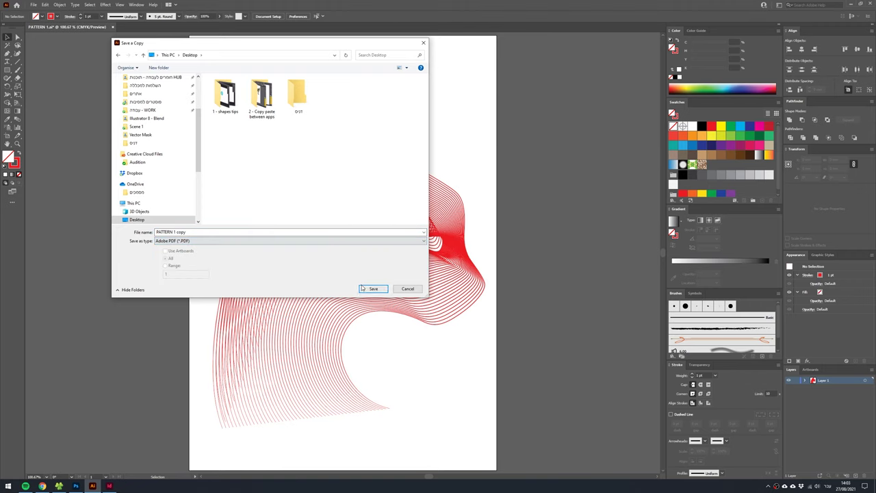
pyautogui.press('Return')
# Pick the Press Quality preset, disabling Preserve Illustrator Editing and Fast Web View.
pyautogui.click(395, 158)
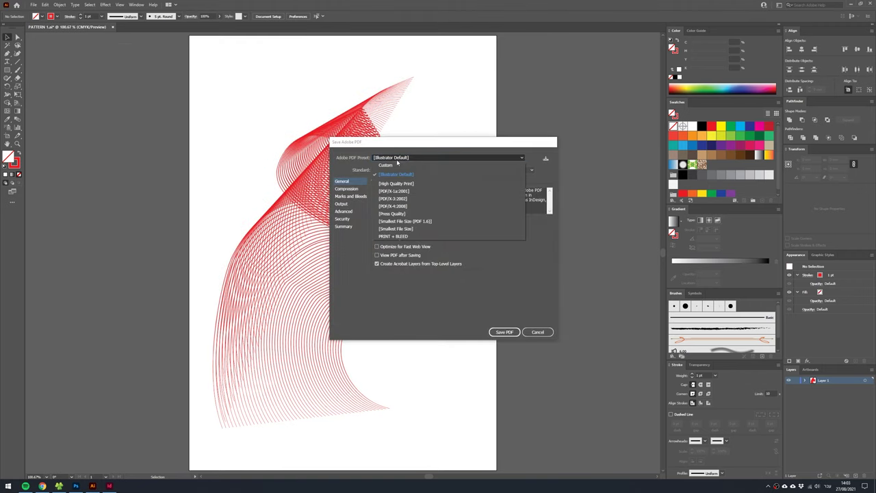
pyautogui.click(393, 176)
pyautogui.click(390, 158)
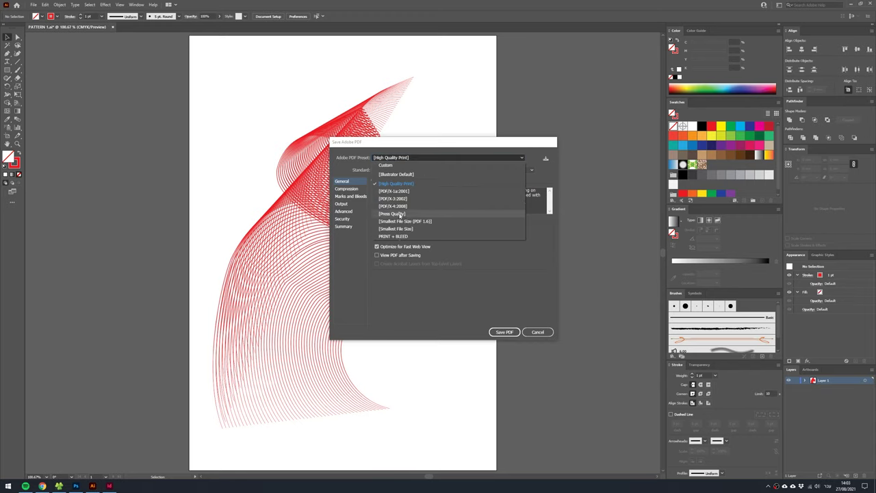
pyautogui.click(404, 212)
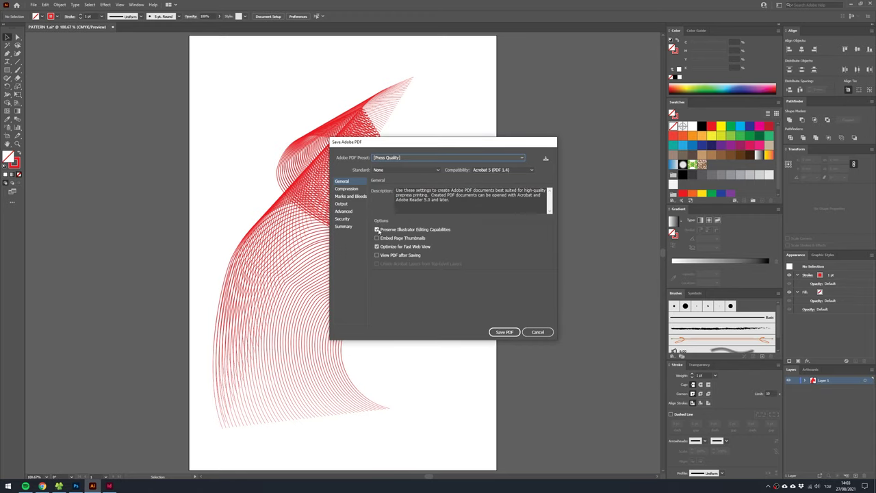
pyautogui.click(416, 231)
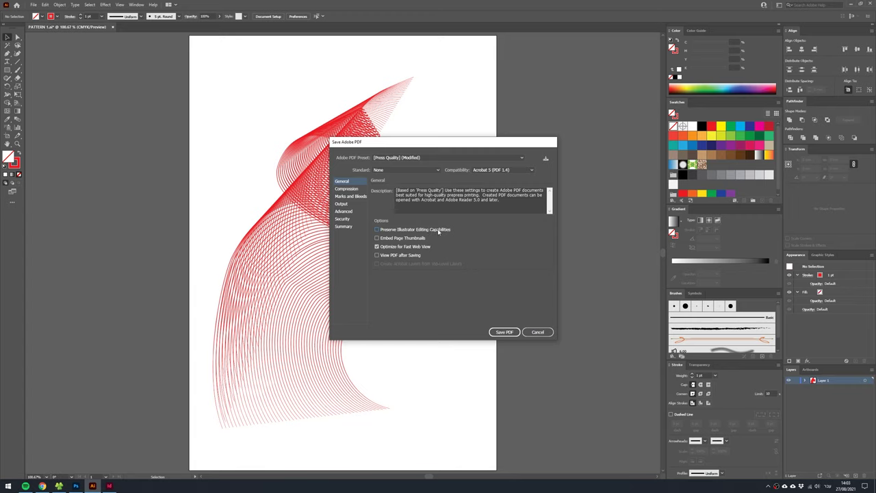
pyautogui.click(397, 250)
# Add trim marks, try the bleed options, then cancel the PDF export.
pyautogui.click(351, 196)
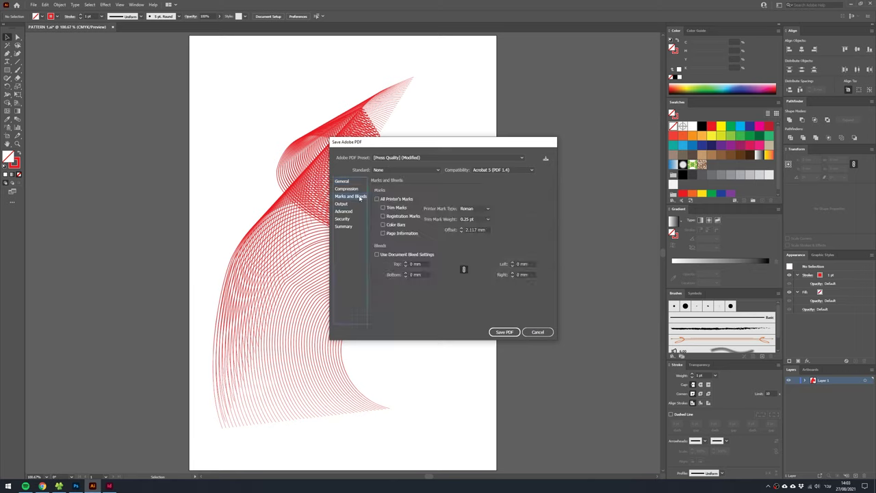
pyautogui.click(394, 208)
pyautogui.click(394, 255)
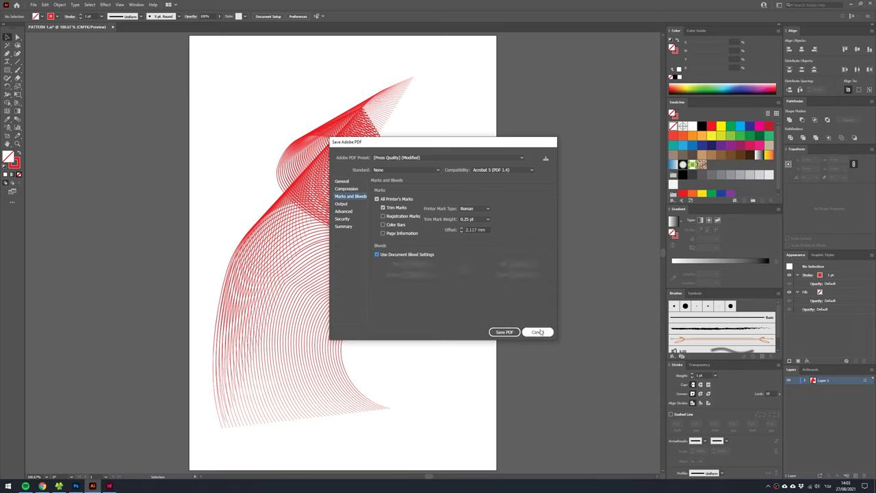
pyautogui.click(406, 254)
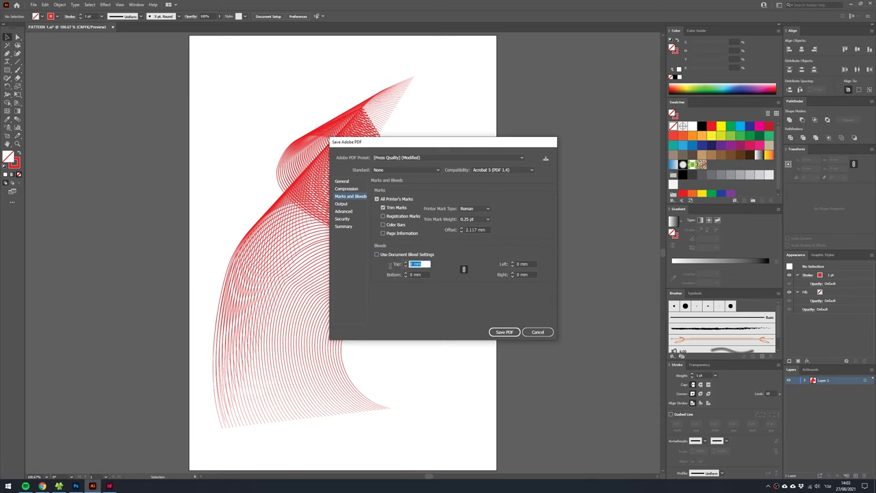
pyautogui.click(537, 332)
# Set the document bleed to 3 mm in Document Setup.
pyautogui.click(277, 17)
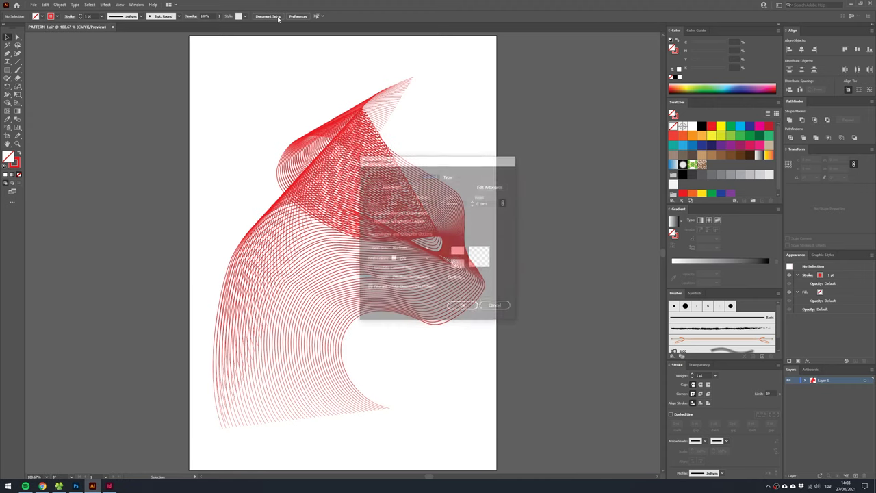
pyautogui.doubleClick(402, 201)
pyautogui.write('3')
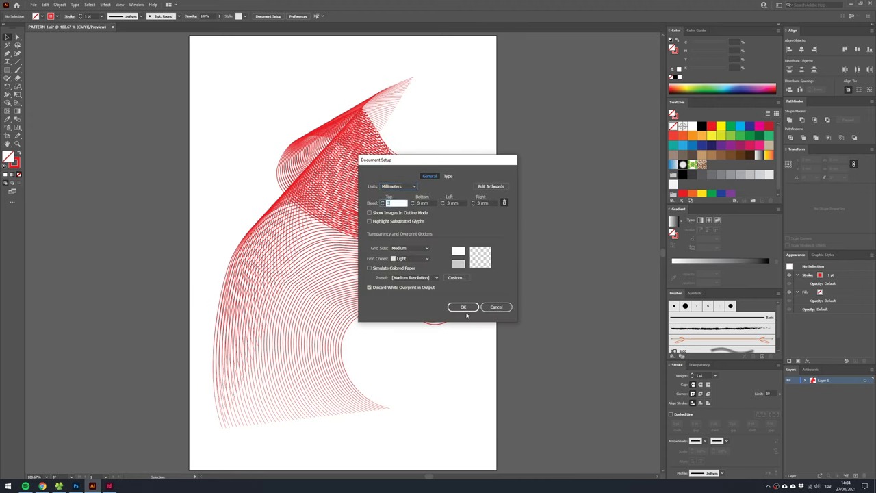
pyautogui.click(463, 306)
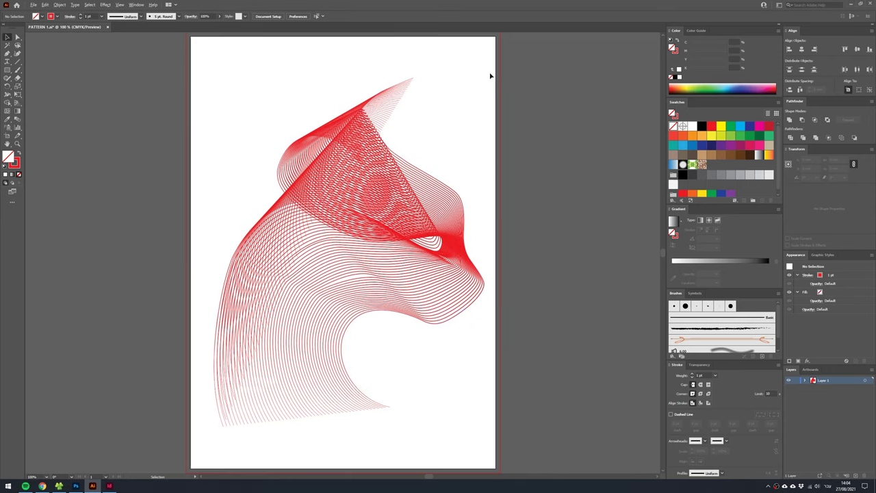
pyautogui.scroll(-1, 484, 78)
# Draw a blue rectangle behind the cat and stretch it to the bleed edges.
pyautogui.press('m')
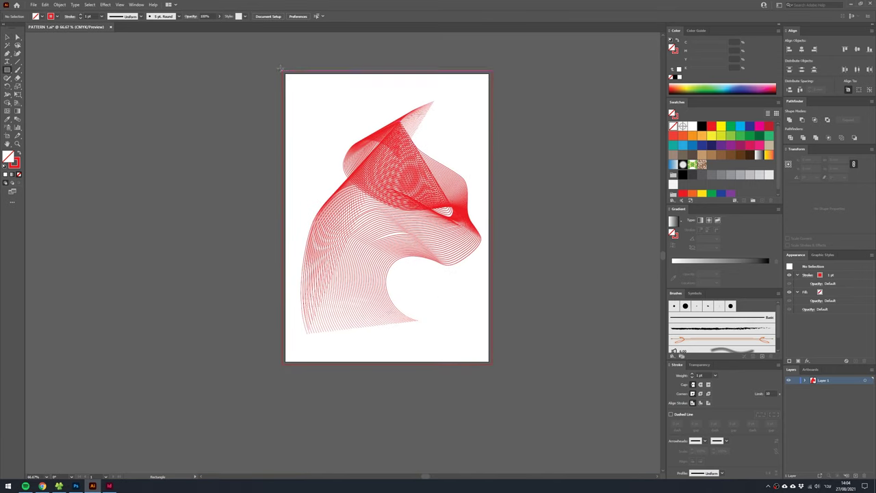
pyautogui.moveTo(285, 72)
pyautogui.mouseDown()
pyautogui.moveTo(490, 334)
pyautogui.moveTo(491, 364)
pyautogui.mouseUp()
pyautogui.click(682, 145)
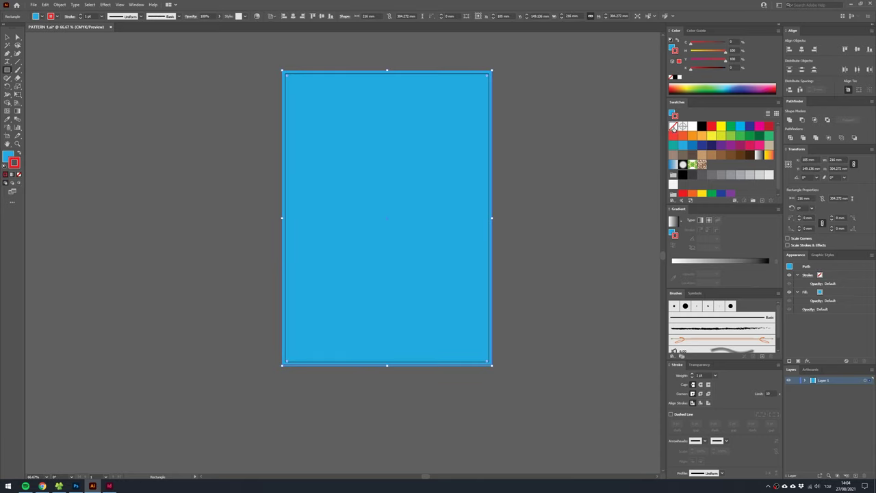
pyautogui.hotkey('ctrl', 'shift', '[')
pyautogui.click(613, 162)
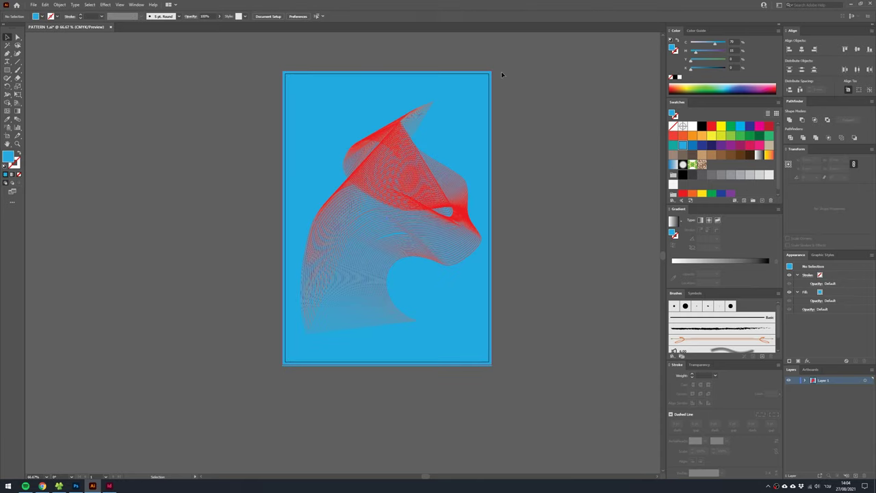
pyautogui.click(487, 339)
pyautogui.moveTo(489, 71); pyautogui.dragTo(508, 57)
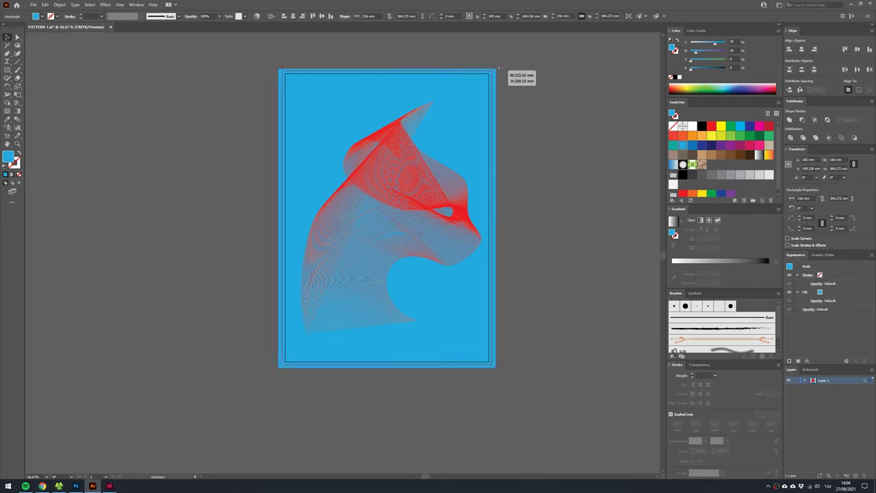
pyautogui.click(568, 206)
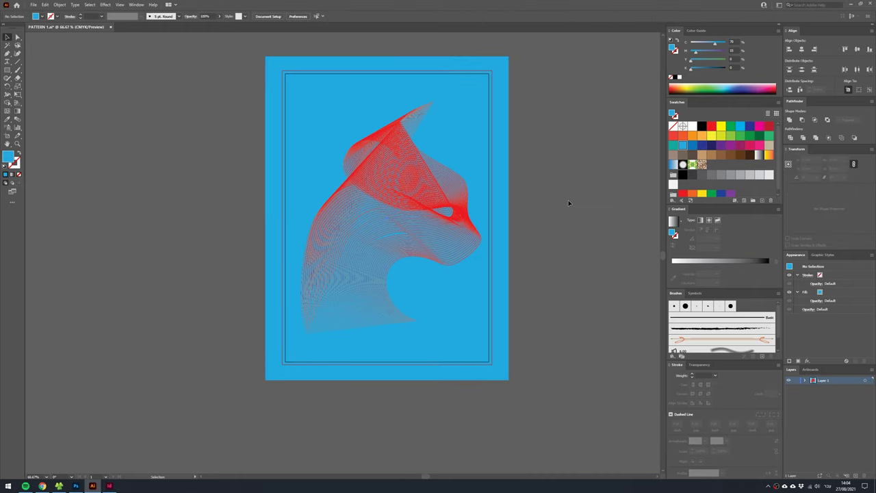
# Start another PDF copy with trim marks, set to open after saving.
pyautogui.hotkey('ctrl', 'alt', 's')
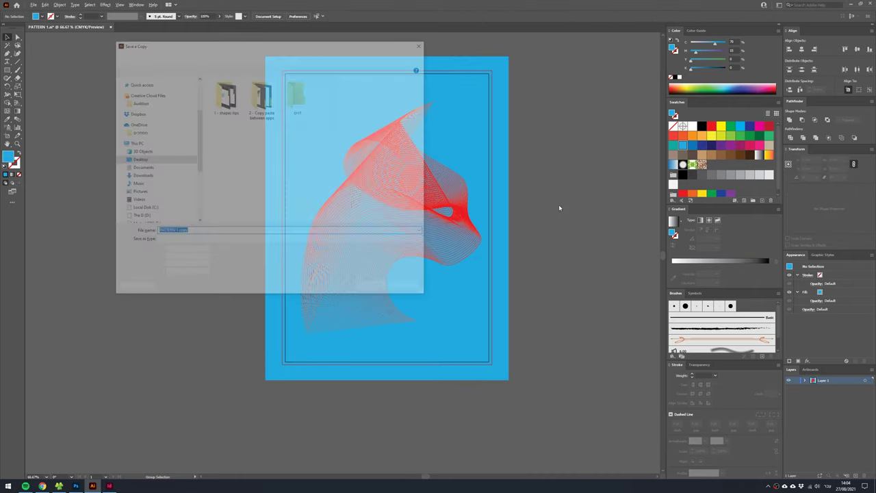
pyautogui.click(219, 241)
pyautogui.click(219, 251)
pyautogui.click(373, 288)
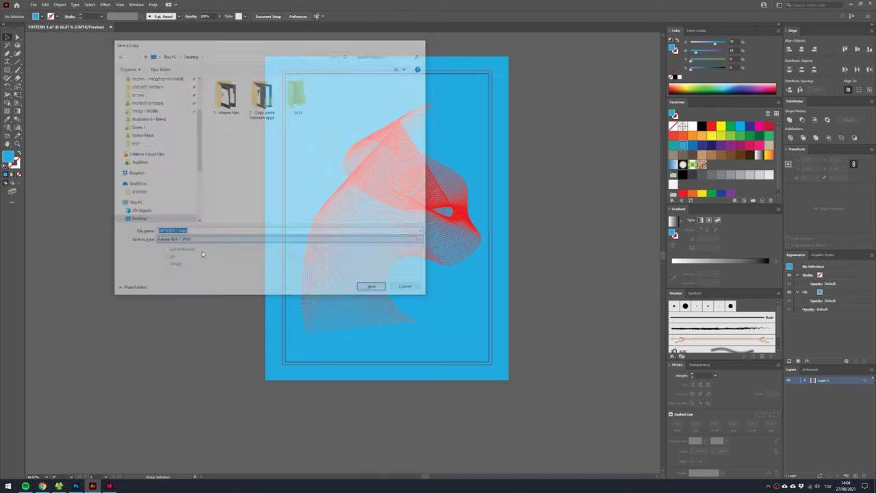
pyautogui.click(353, 197)
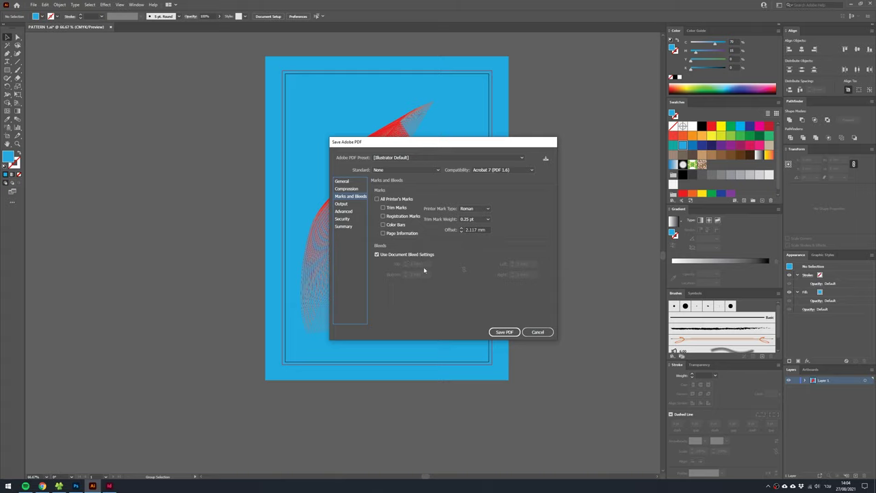
pyautogui.click(385, 207)
pyautogui.click(363, 182)
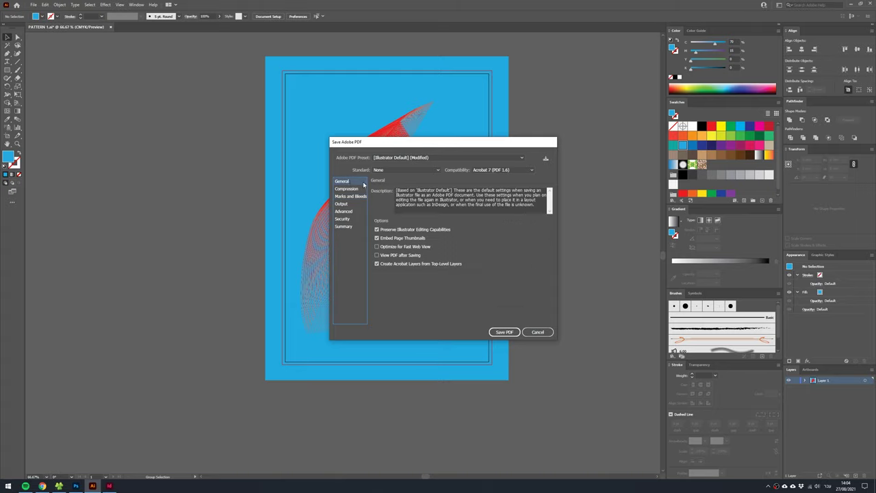
pyautogui.click(391, 255)
# Use High Quality Print without Illustrator editing, keep trim marks, save and accept the warning.
pyautogui.click(405, 157)
pyautogui.click(402, 185)
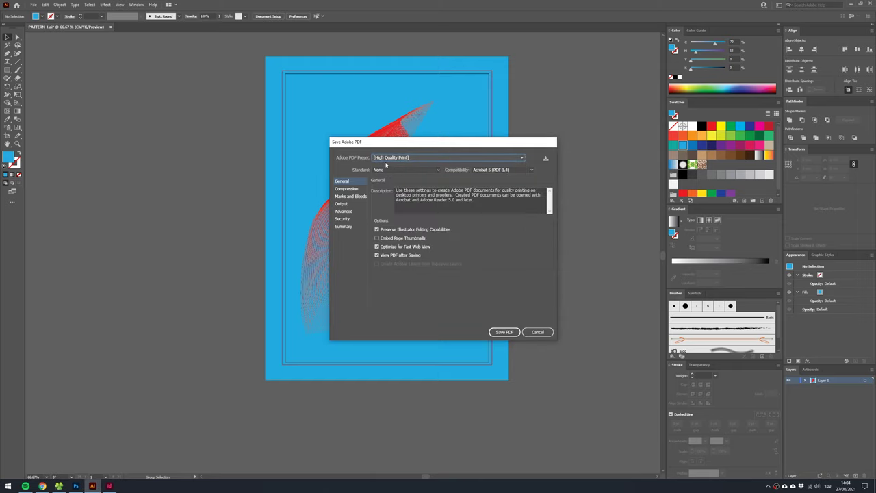
pyautogui.click(394, 232)
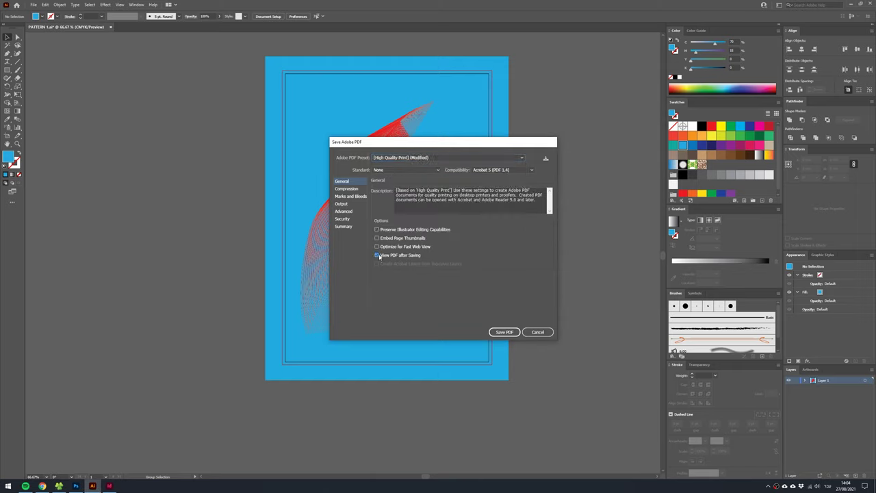
pyautogui.click(349, 189)
pyautogui.click(399, 207)
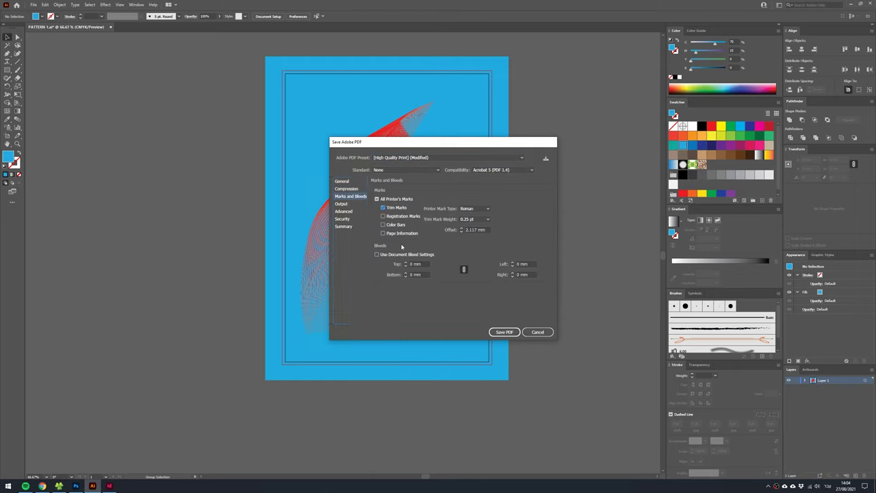
pyautogui.click(400, 255)
pyautogui.click(345, 182)
pyautogui.click(505, 332)
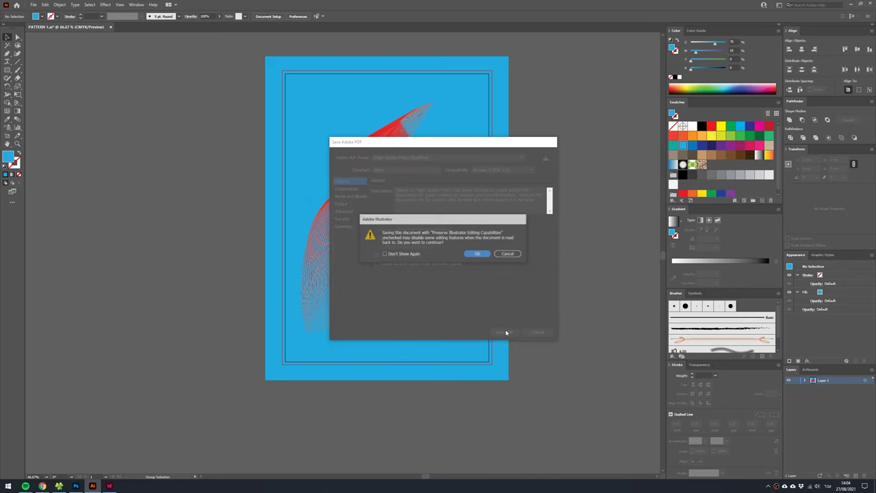
pyautogui.click(481, 254)
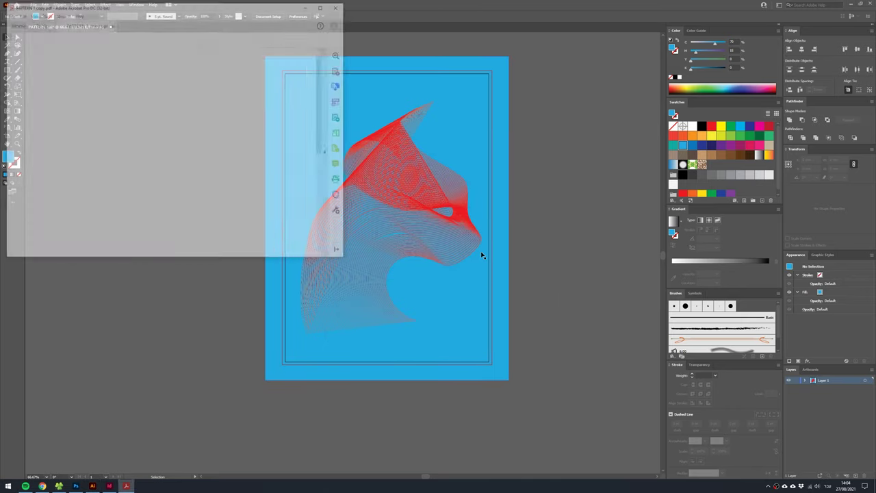
# Maximize Acrobat and fit the PATTERN 1 copy.pdf page to the window.
pyautogui.click(325, 5)
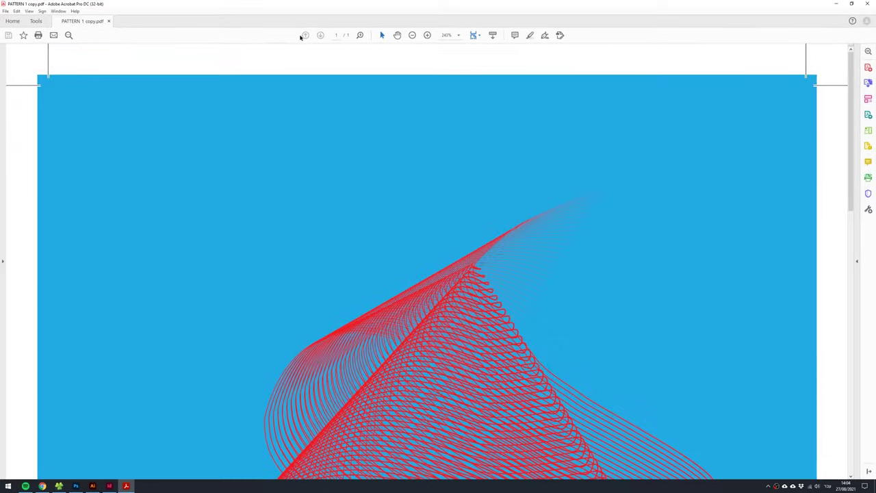
pyautogui.click(474, 35)
pyautogui.click(486, 67)
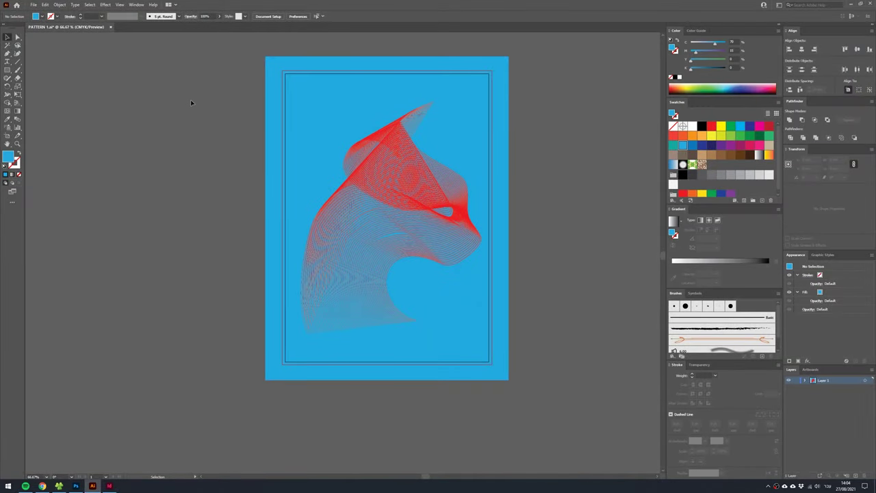
# Delete the blue background rectangle and browse the Save a Copy formats without saving.
pyautogui.click(308, 99)
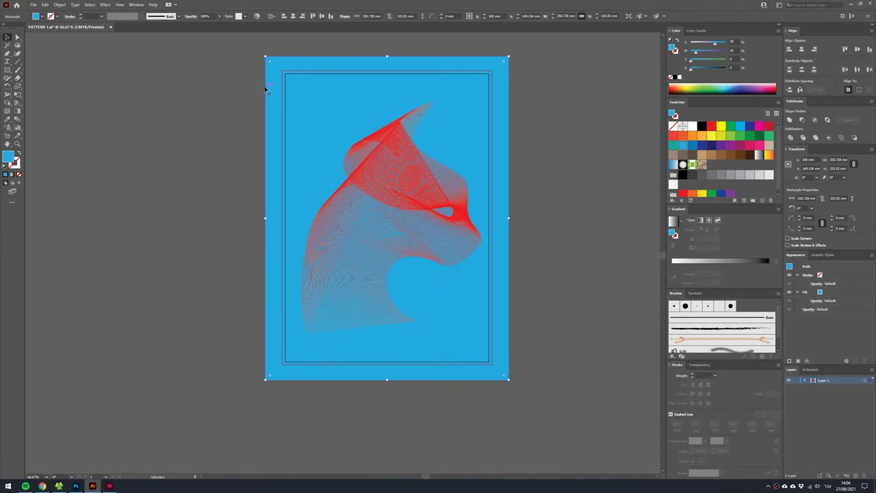
pyautogui.press('Delete')
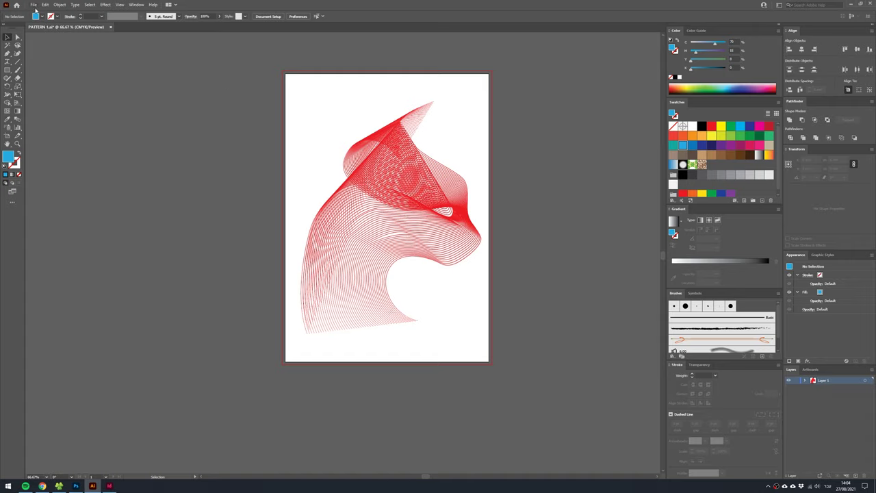
pyautogui.click(34, 5)
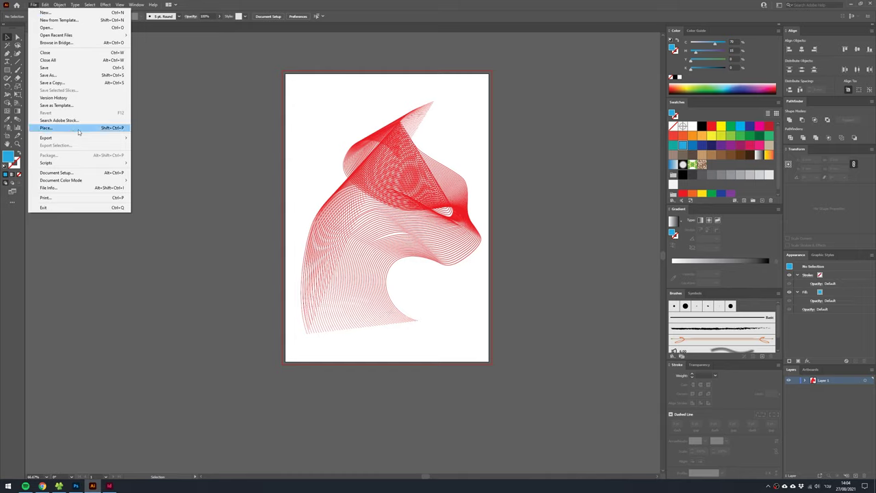
pyautogui.click(101, 82)
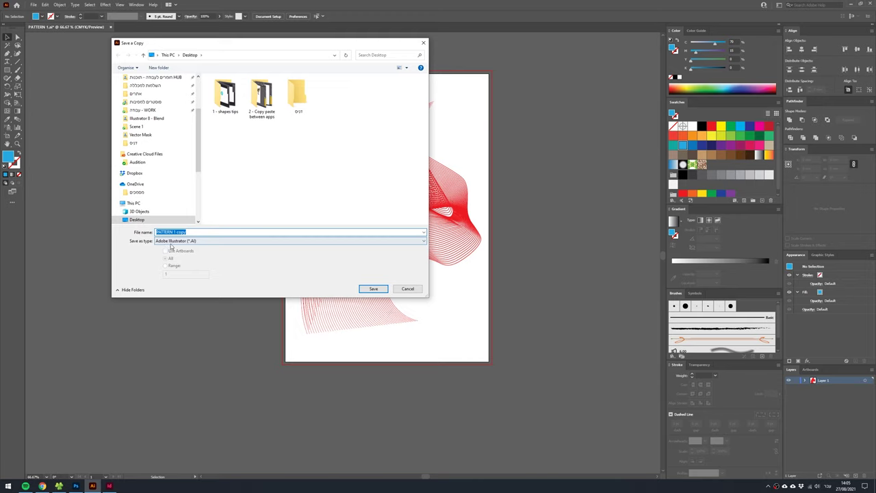
pyautogui.click(171, 241)
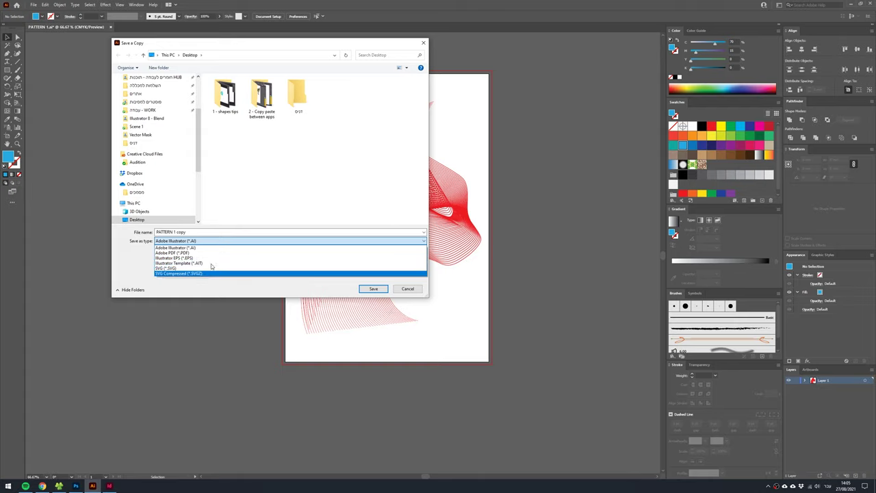
pyautogui.click(407, 290)
pyautogui.click(407, 289)
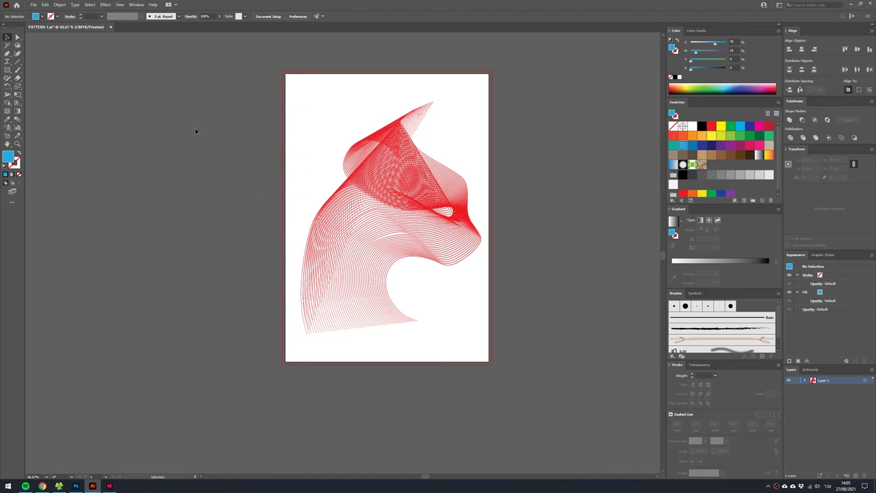
pyautogui.click(33, 5)
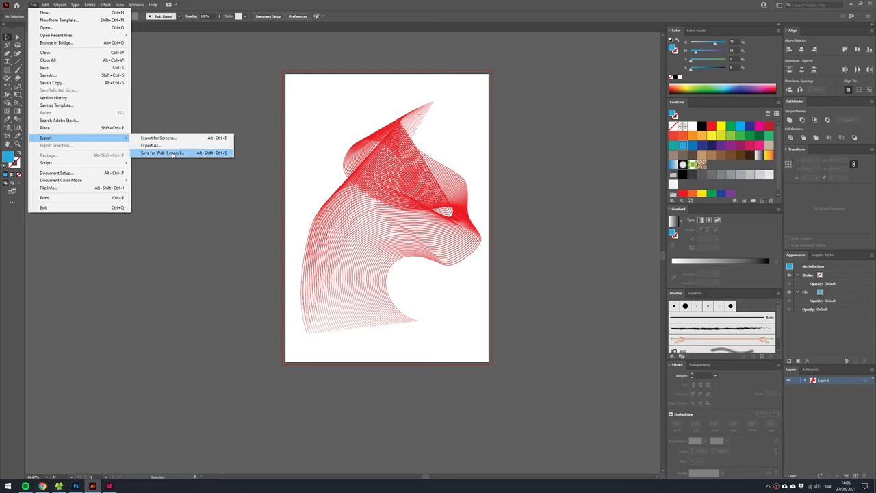
# Export PATTERN 1 as JPEG with Use Artboards (All) enabled.
pyautogui.moveTo(45, 138)
pyautogui.click(173, 153)
pyautogui.click(33, 5)
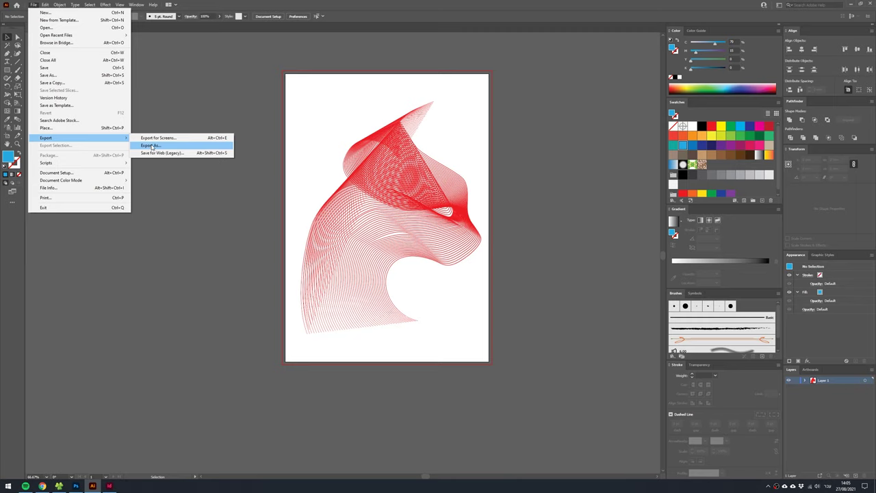
pyautogui.click(151, 145)
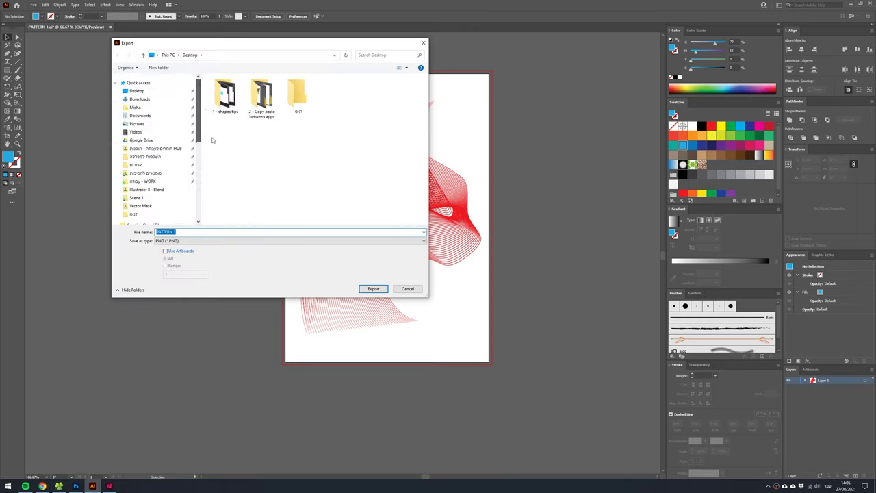
pyautogui.click(182, 251)
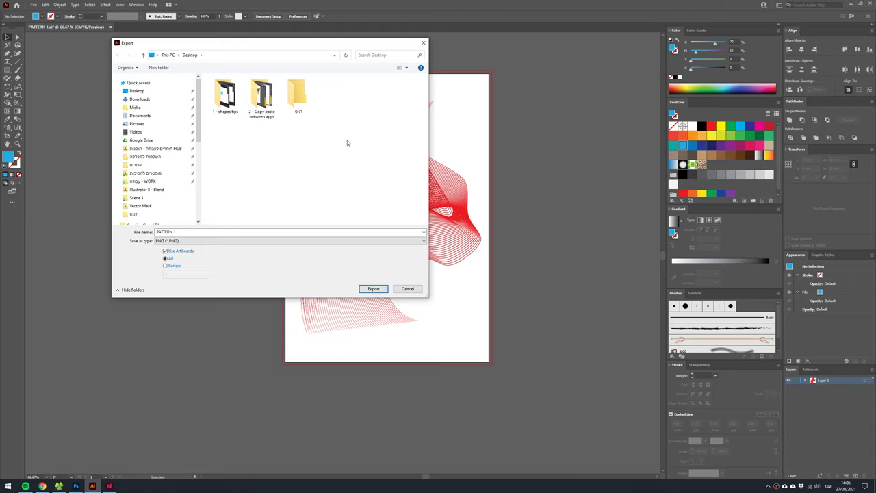
pyautogui.click(176, 241)
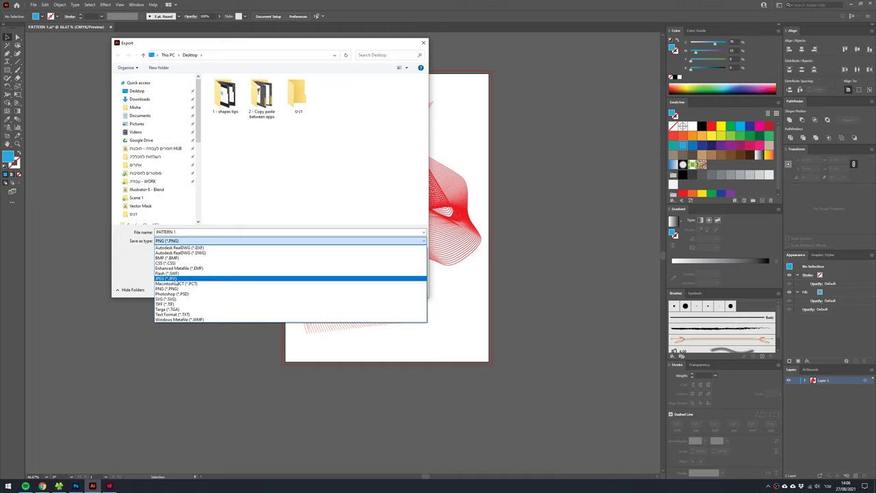
pyautogui.click(176, 279)
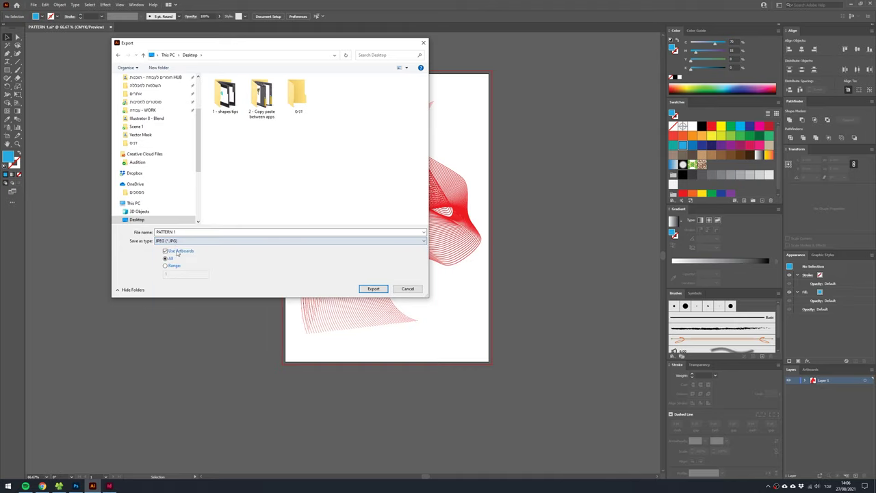
pyautogui.click(373, 288)
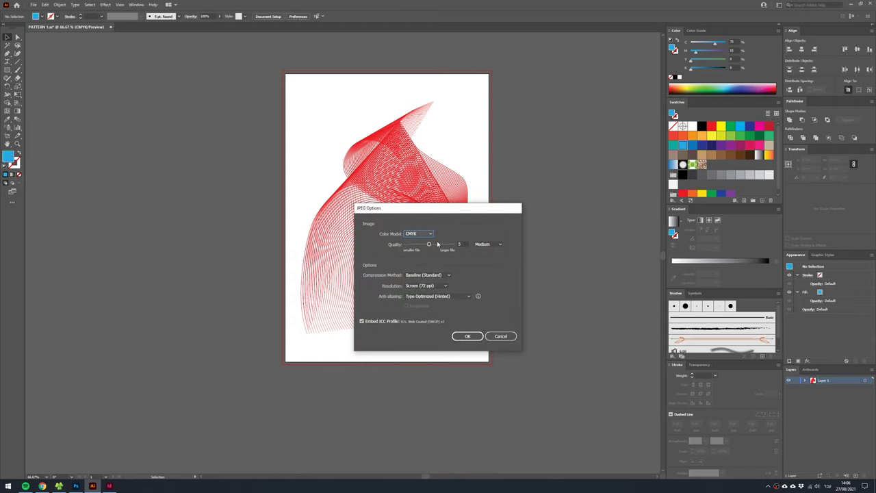
# Set the JPEG colour model to RGB and quality to 10 (Maximum).
pyautogui.click(425, 235)
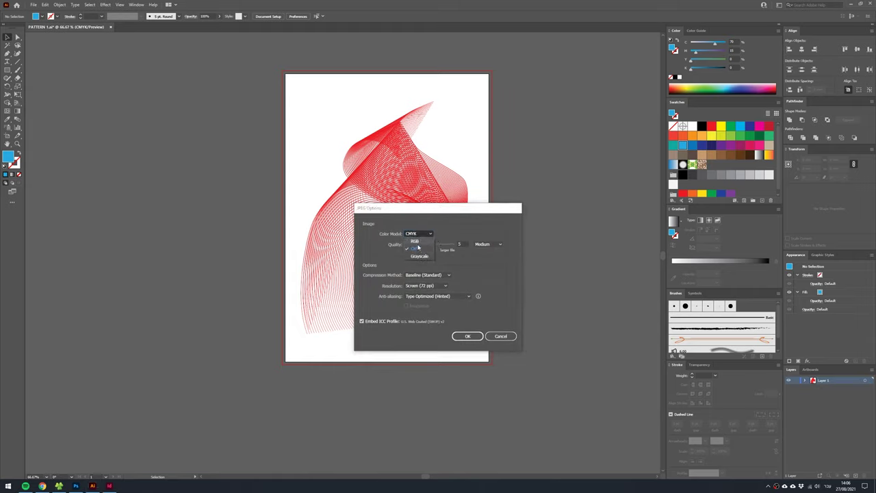
pyautogui.click(422, 242)
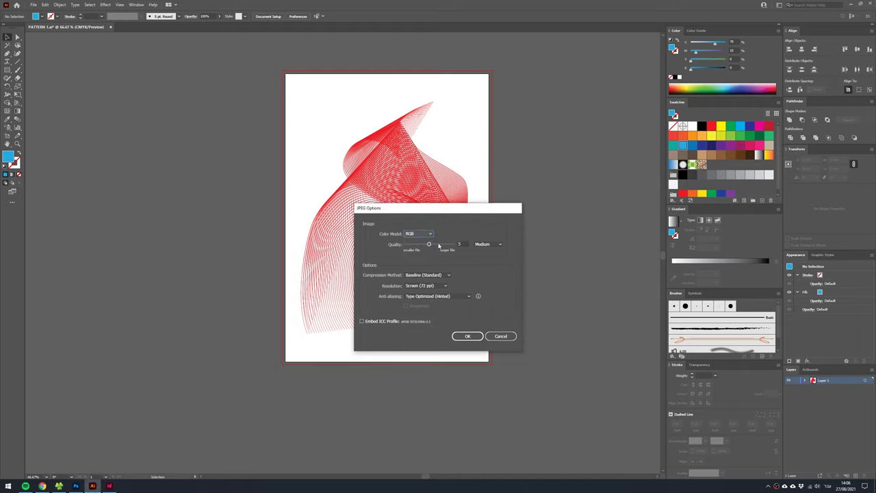
pyautogui.moveTo(439, 245); pyautogui.dragTo(473, 248)
pyautogui.moveTo(431, 208); pyautogui.dragTo(298, 152)
# Settle the resolution on Screen (72 ppi) and confirm the JPEG export.
pyautogui.click(302, 231)
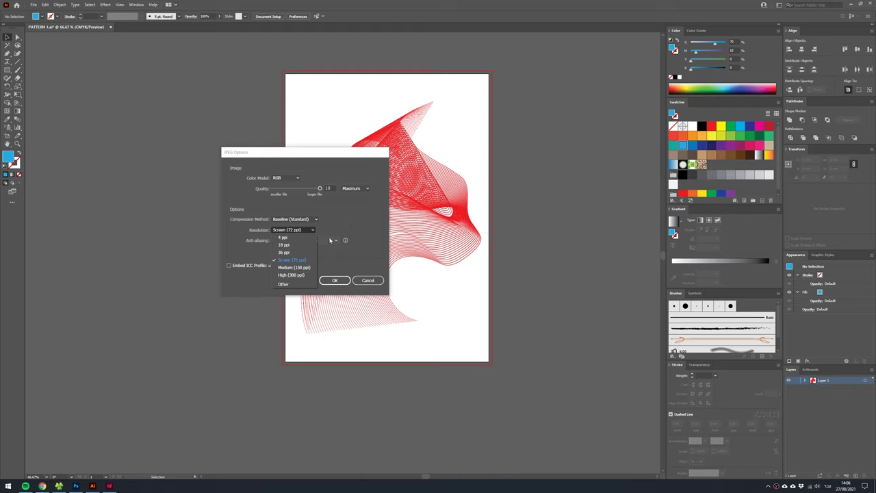
pyautogui.click(290, 274)
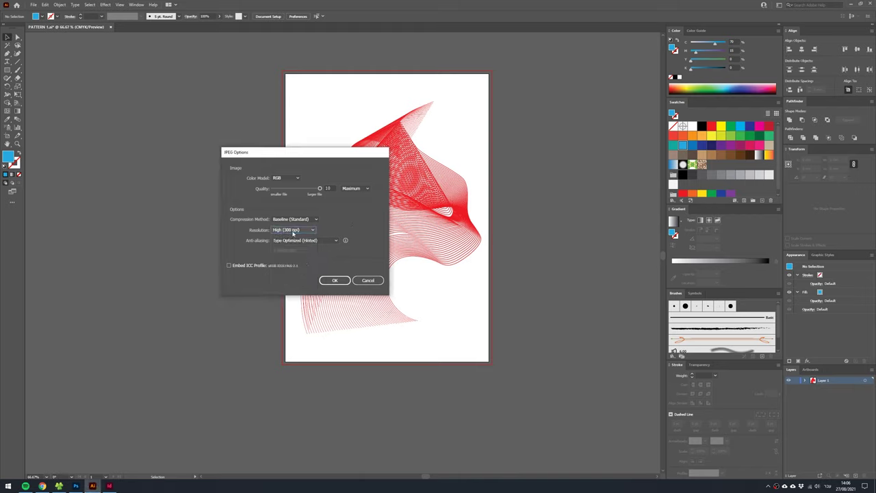
pyautogui.click(293, 232)
pyautogui.click(301, 262)
pyautogui.click(308, 231)
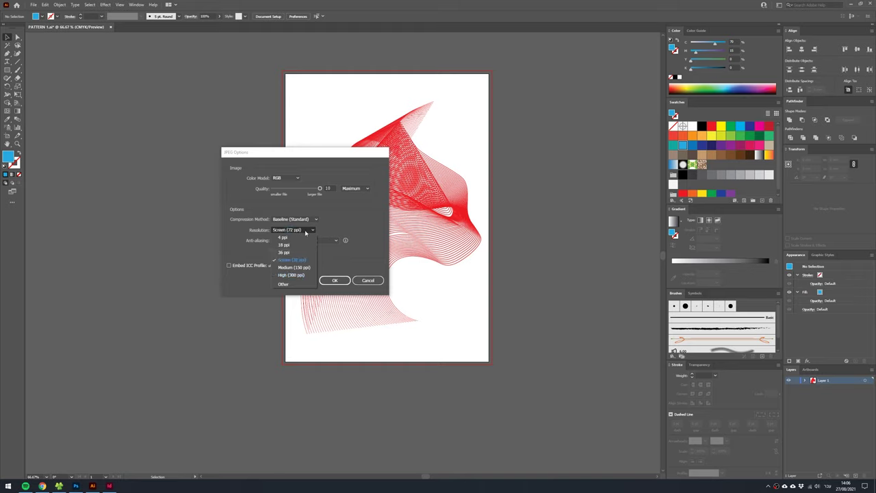
pyautogui.click(303, 261)
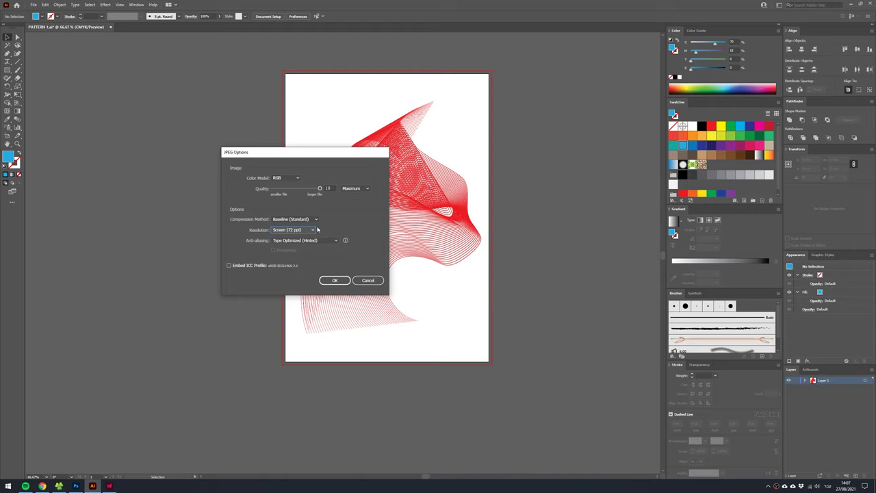
pyautogui.click(304, 230)
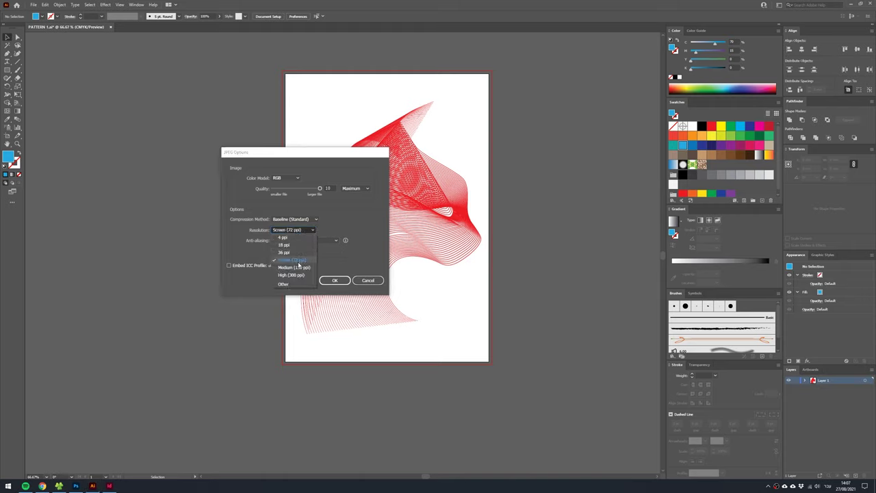
pyautogui.click(299, 270)
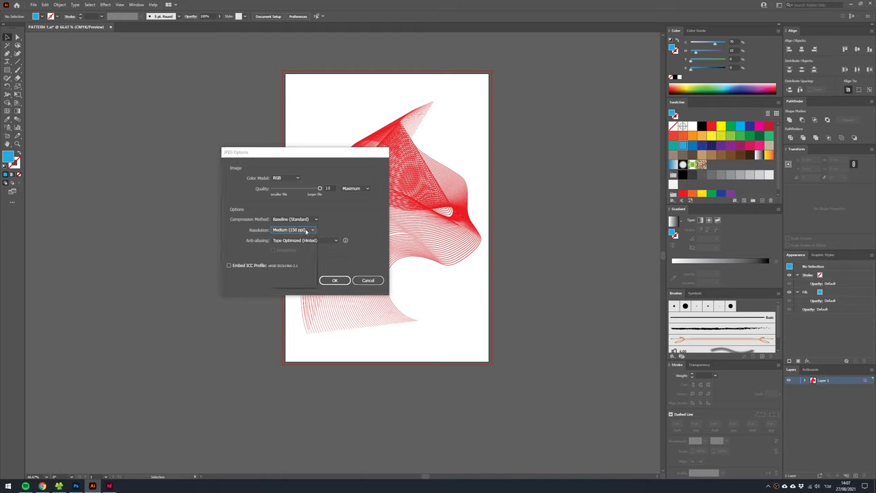
pyautogui.click(305, 231)
pyautogui.click(296, 242)
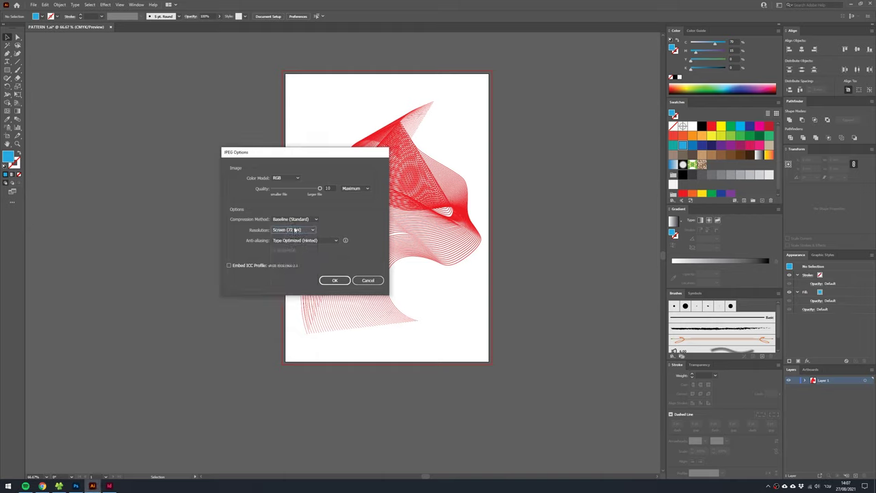
pyautogui.click(334, 280)
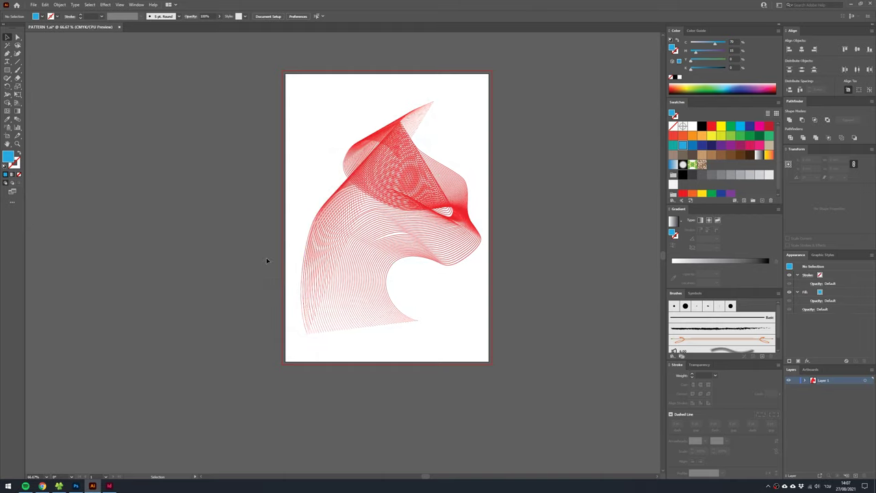
# Export the poster to the Desktop as JPEG '2' at High (300 ppi).
pyautogui.click(33, 5)
pyautogui.moveTo(46, 138)
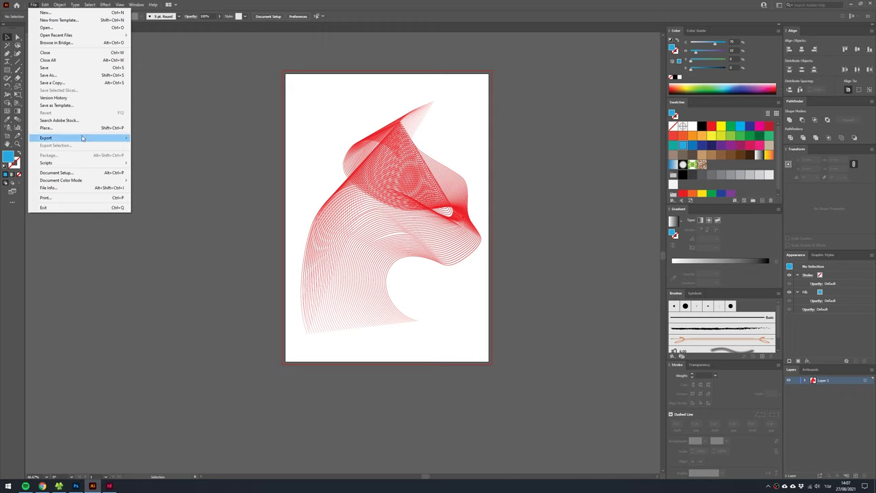
pyautogui.click(145, 145)
pyautogui.write('2')
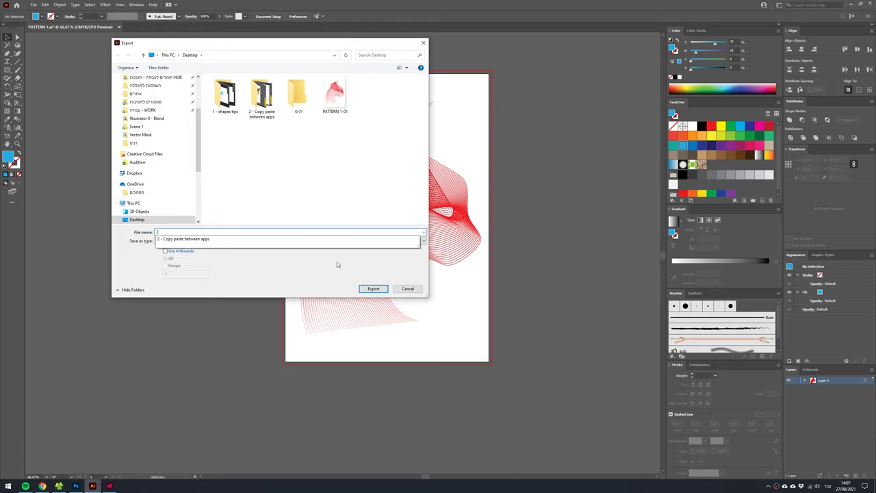
pyautogui.click(373, 288)
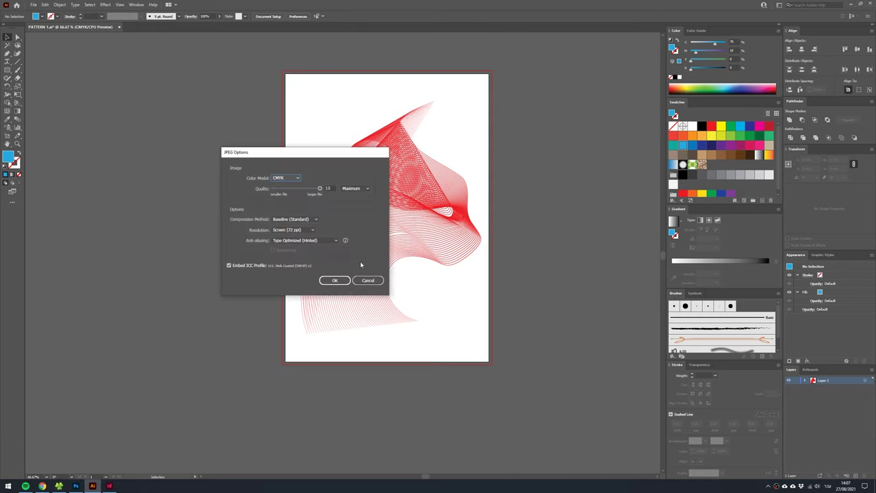
pyautogui.click(293, 229)
pyautogui.click(288, 271)
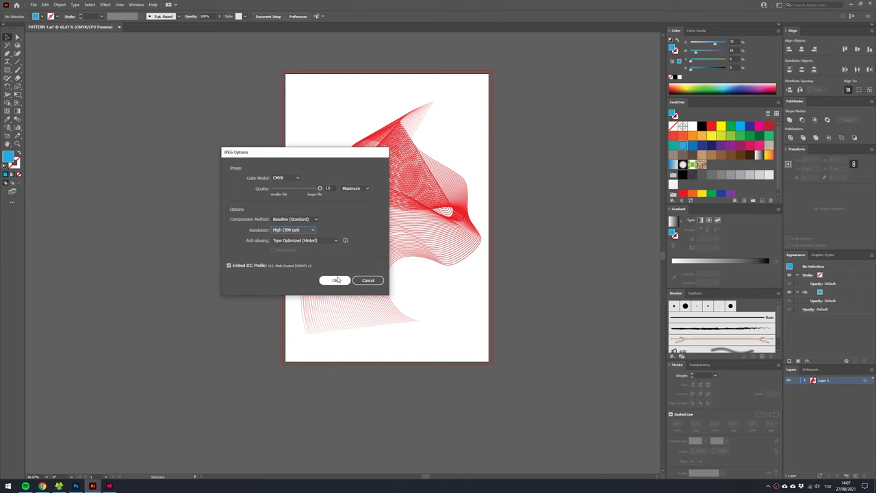
pyautogui.click(336, 280)
# In Photoshop, close Dino.png and the untitled document without saving.
pyautogui.click(73, 486)
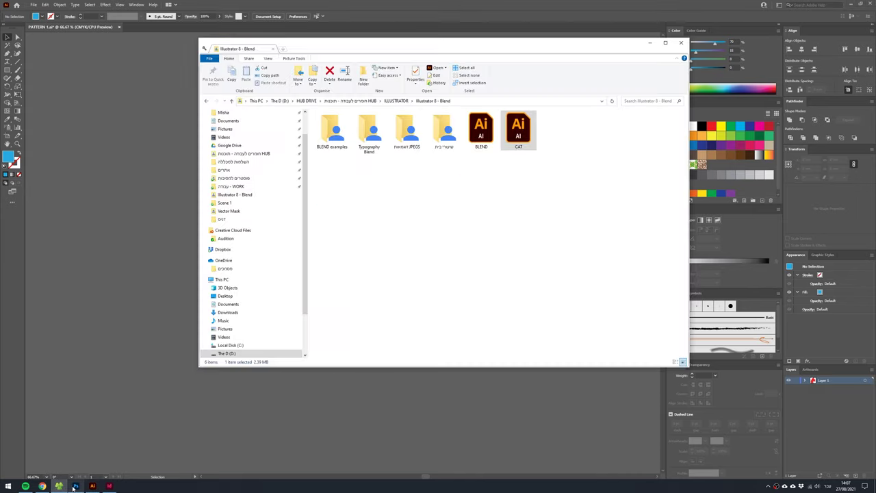
pyautogui.hotkey('ctrl', 'w')
pyautogui.hotkey('ctrl', 'w')
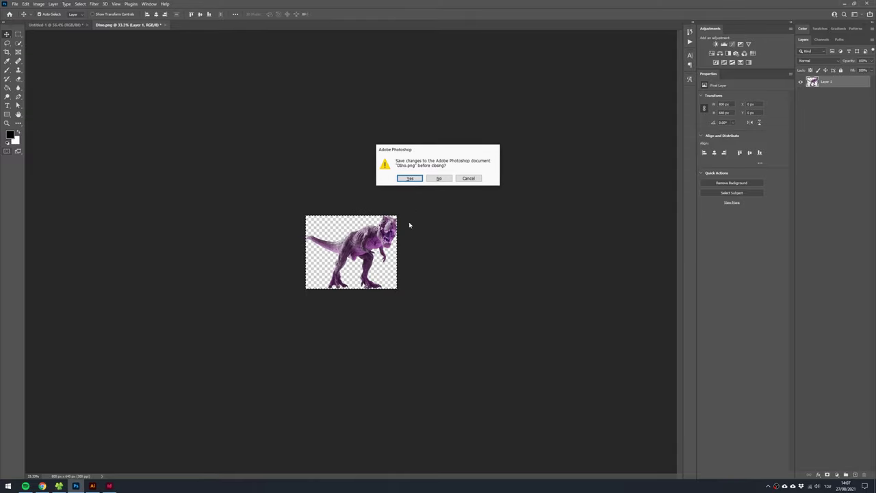
pyautogui.click(442, 178)
pyautogui.hotkey('ctrl', 'w')
pyautogui.click(440, 180)
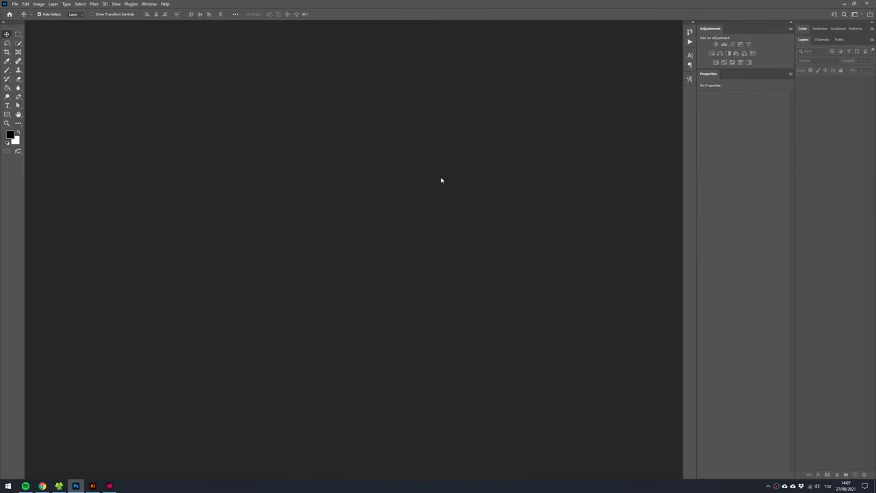
# Open 2-01 and PATTERN 1-01, and check PATTERN 1-01's image size (612×860 px).
pyautogui.hotkey('ctrl', 'o')
pyautogui.click(324, 75)
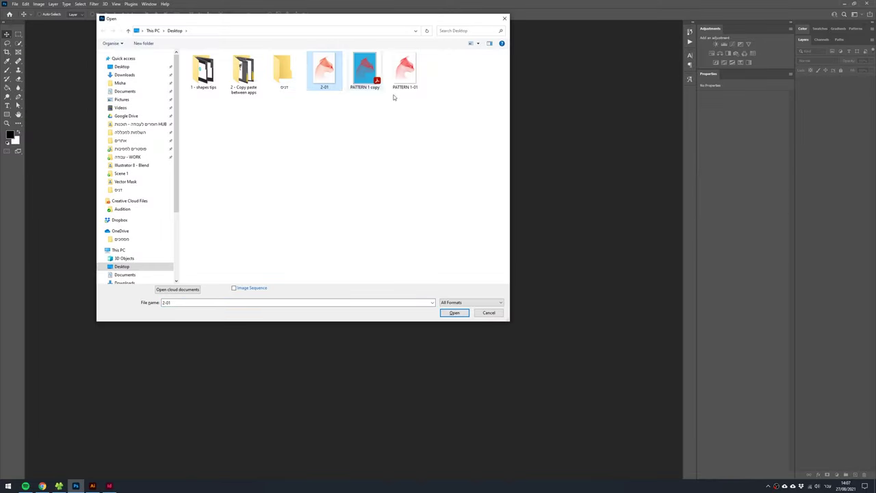
pyautogui.keyDown('ctrl'); pyautogui.click(405, 76); pyautogui.keyUp('ctrl')
pyautogui.click(453, 312)
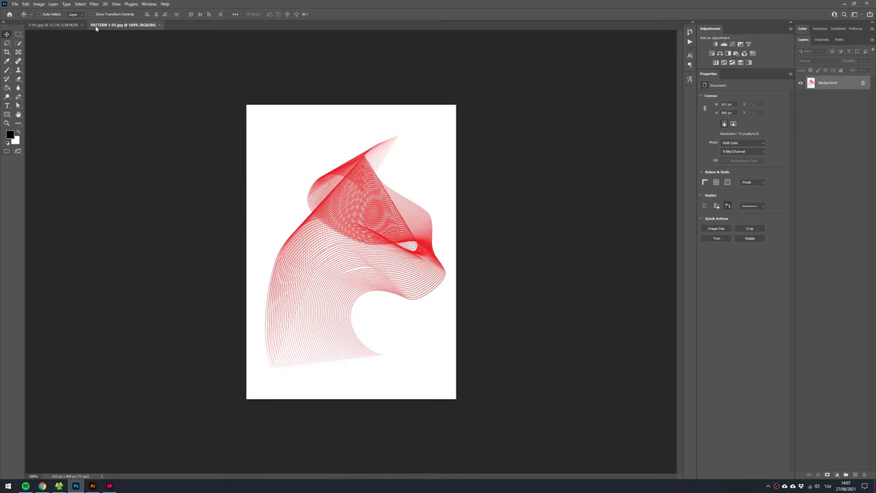
pyautogui.hotkey('ctrl', 'alt', 'i')
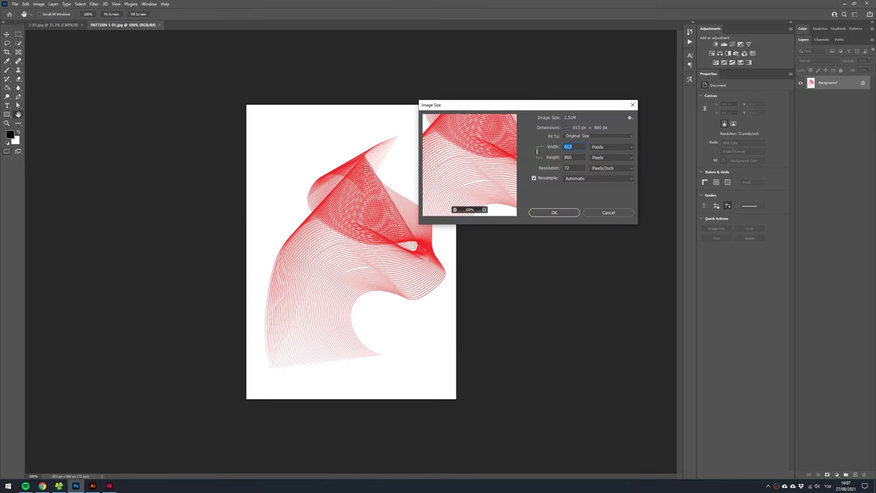
pyautogui.moveTo(567, 110); pyautogui.dragTo(294, 137)
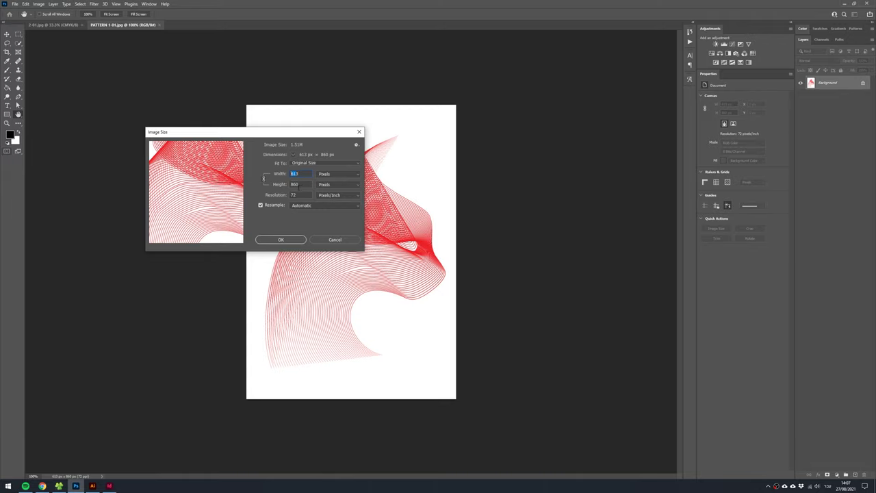
pyautogui.click(339, 239)
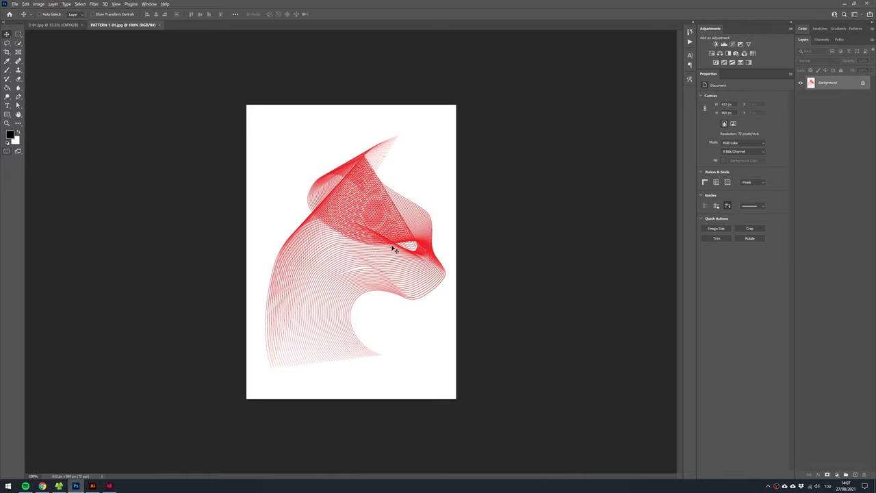
# Check the 2-01 image size (2552×3580 px) and leave it unchanged.
pyautogui.scroll(2, 395, 249)
pyautogui.scroll(2, 383, 243)
pyautogui.scroll(2, 370, 235)
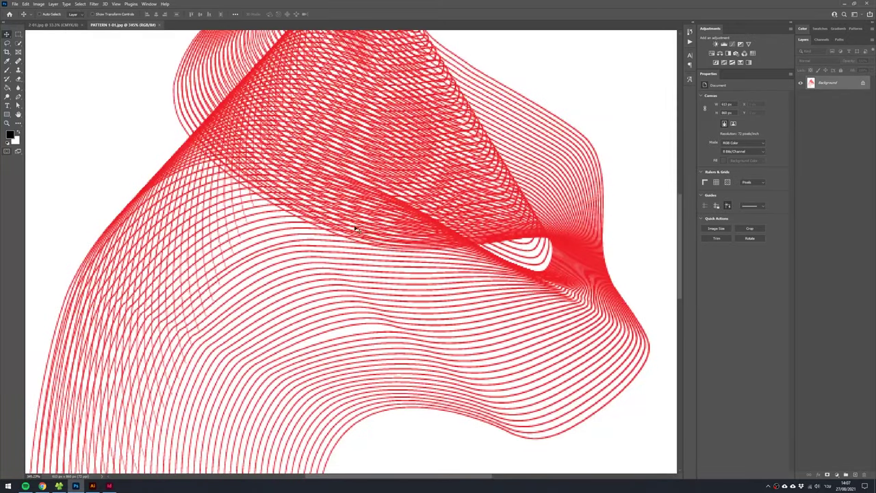
pyautogui.click(57, 25)
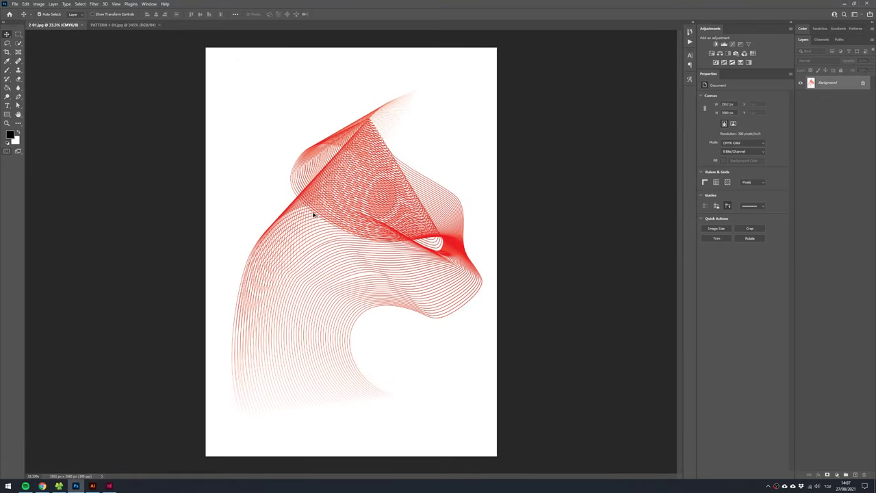
pyautogui.hotkey('ctrl', 'alt', 'i')
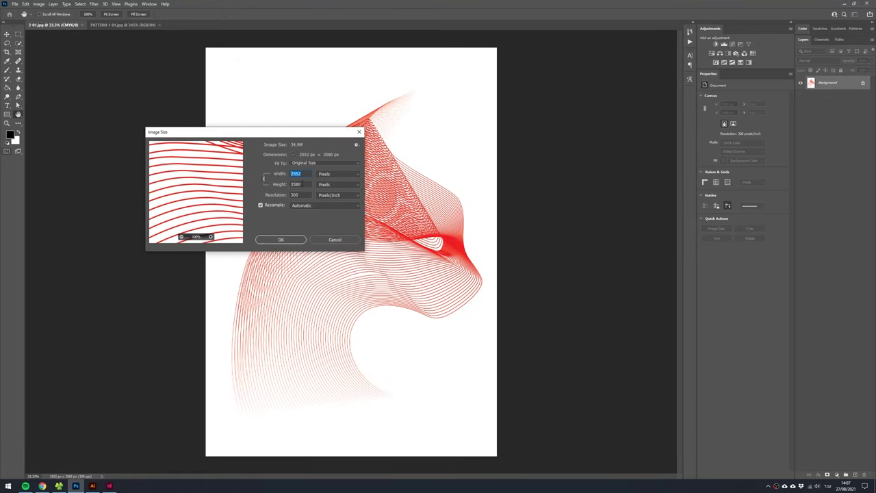
pyautogui.press('Tab')
pyautogui.click(345, 239)
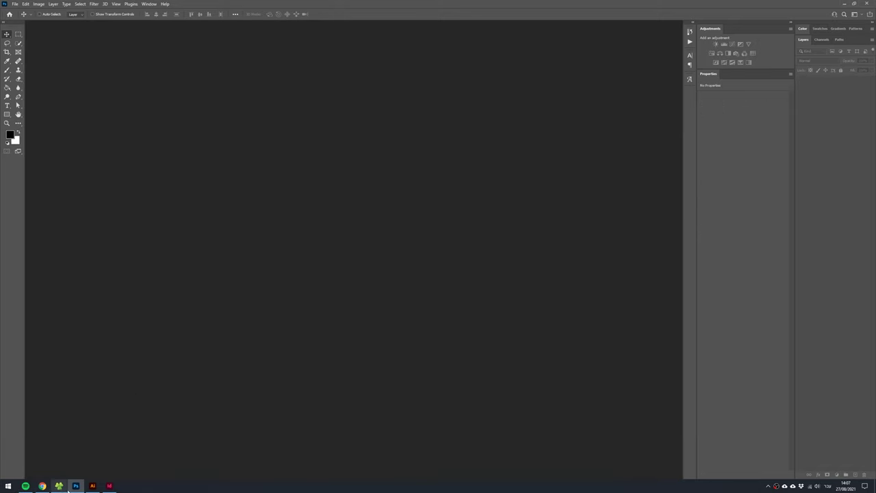
# Return to the Illustrator cat document and duplicate the artboard with its artwork to the right.
pyautogui.click(109, 485)
pyautogui.click(92, 486)
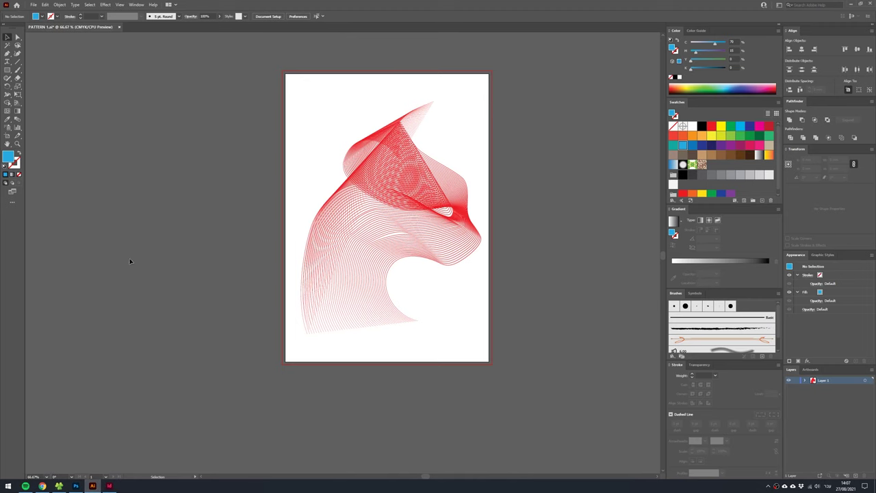
pyautogui.click(32, 4)
pyautogui.moveTo(45, 138)
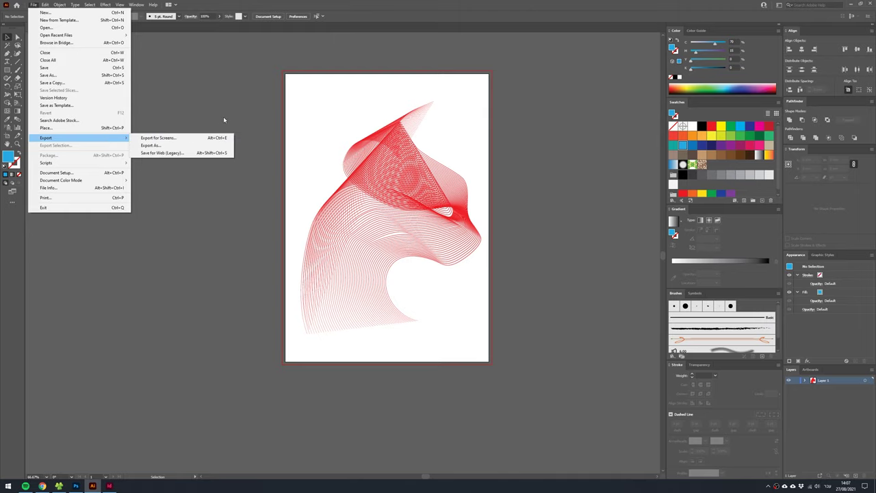
pyautogui.click(428, 115)
pyautogui.hotkey('ctrl', '-')
pyautogui.hotkey('shift', 'o')
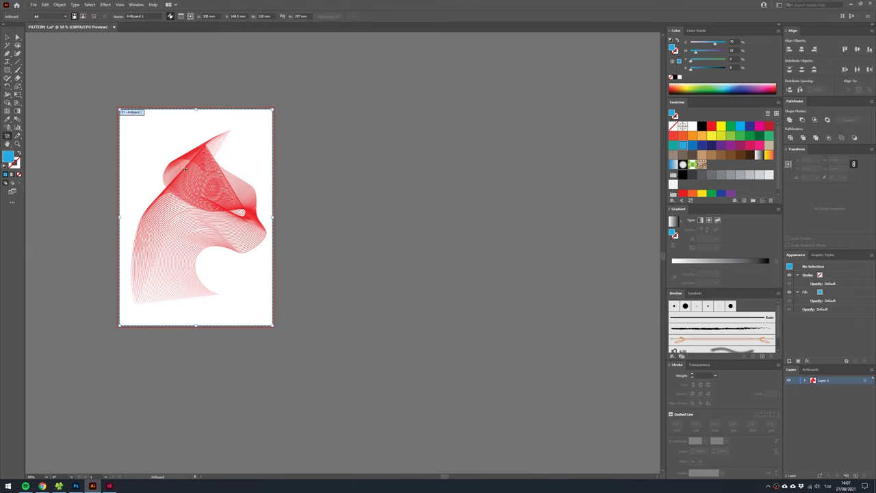
pyautogui.moveTo(189, 158)
pyautogui.mouseDown()
pyautogui.moveTo(377, 158)
pyautogui.moveTo(355, 158)
pyautogui.moveTo(520, 143)
pyautogui.mouseUp()
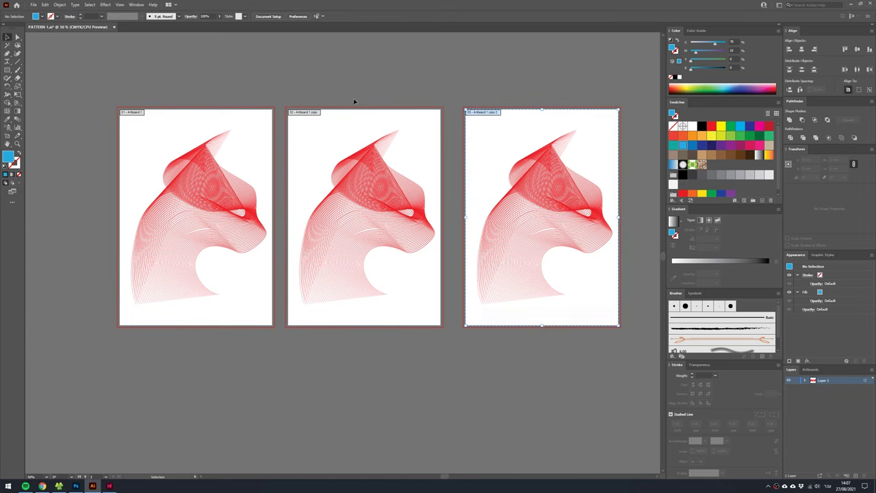
pyautogui.press('v')
# Fill the middle cat yellow and give the right-hand cat blue lines.
pyautogui.click(721, 125)
pyautogui.click(596, 205)
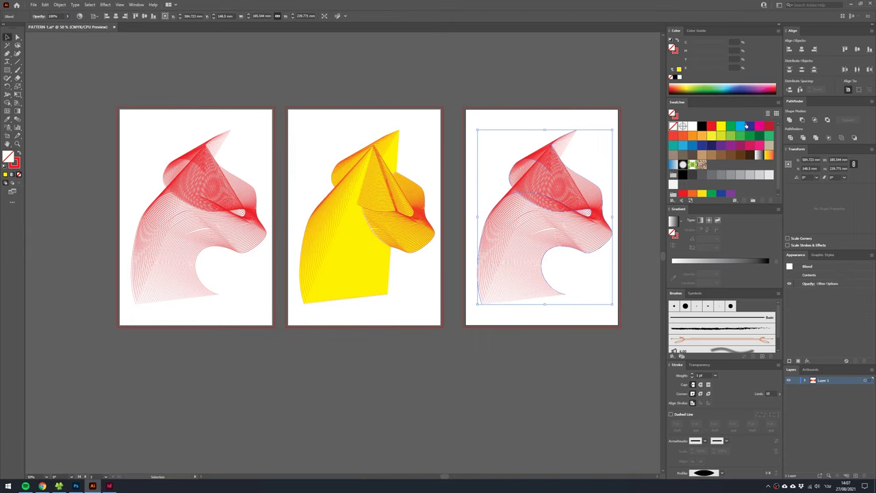
pyautogui.click(749, 127)
pyautogui.scroll(1, 397, 84)
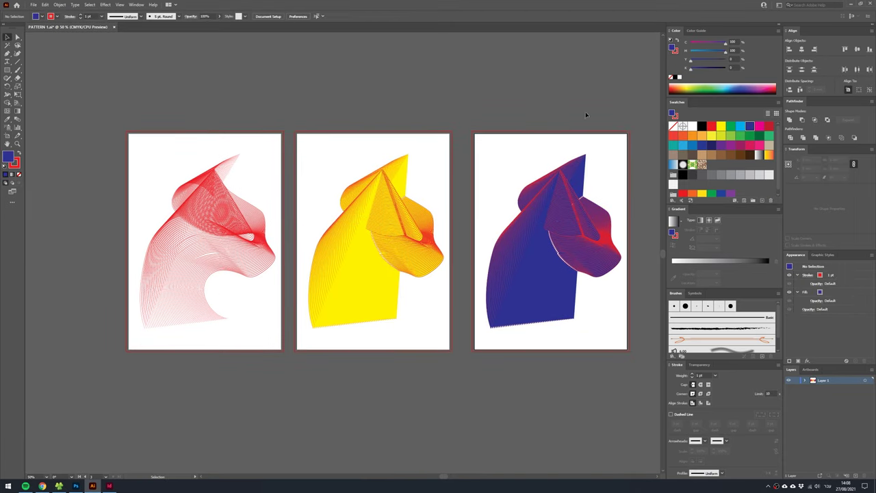
pyautogui.hotkey('ctrl', 'z')
pyautogui.click(749, 126)
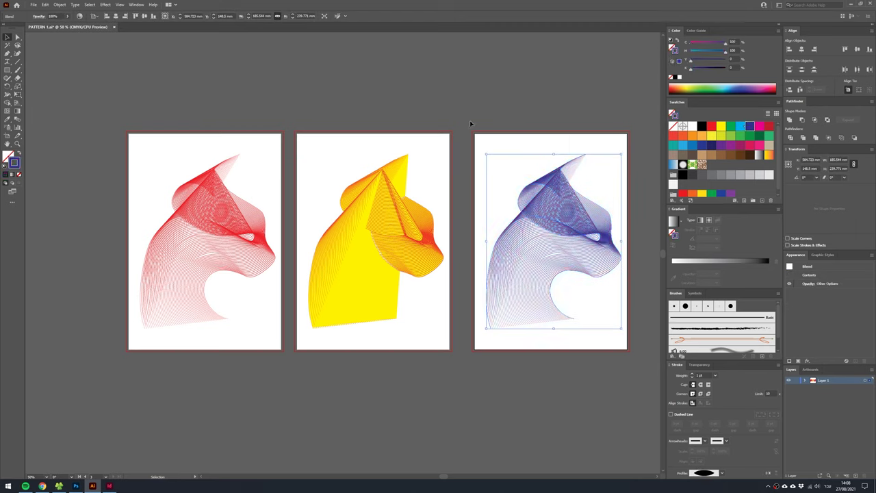
# Give the middle cat green lines with no fill, then deselect it.
pyautogui.click(374, 206)
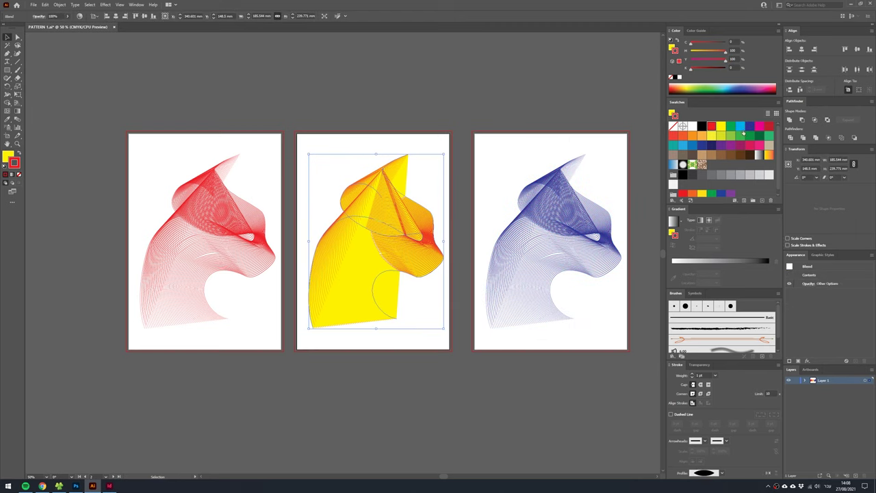
pyautogui.click(720, 125)
pyautogui.click(673, 126)
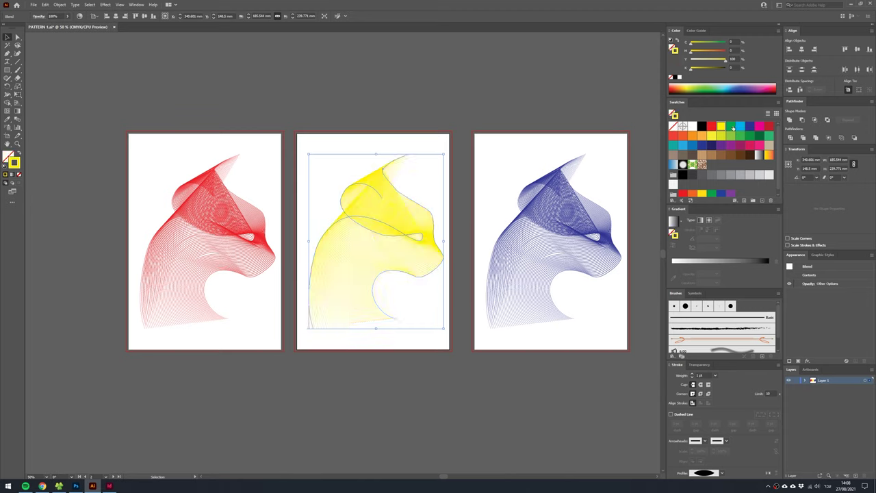
pyautogui.click(730, 126)
pyautogui.click(32, 92)
pyautogui.click(34, 6)
pyautogui.moveTo(46, 138)
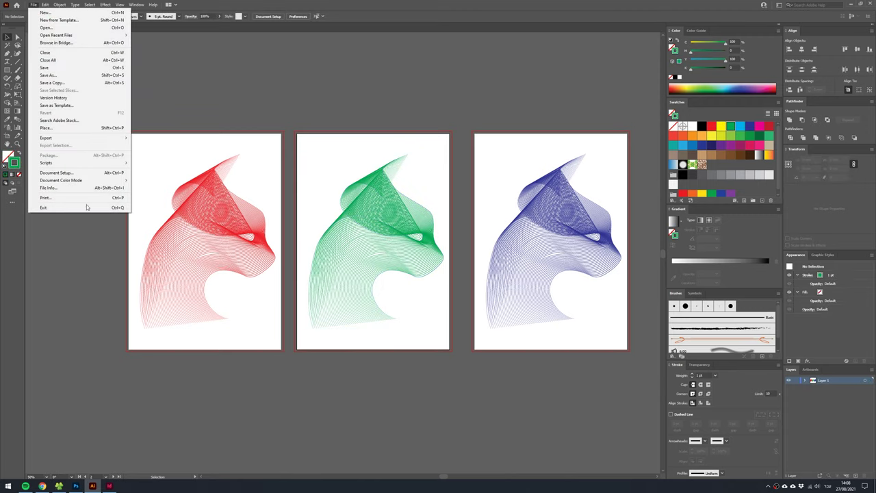
pyautogui.click(150, 138)
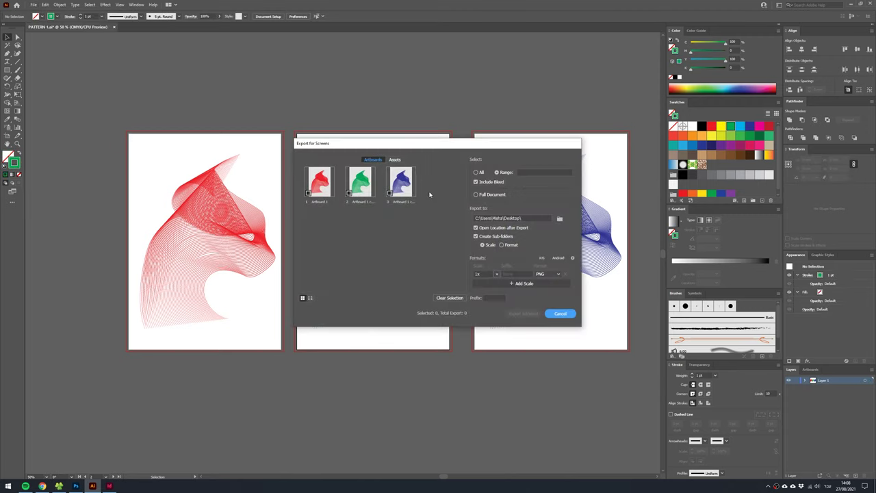
pyautogui.click(327, 176)
pyautogui.click(373, 177)
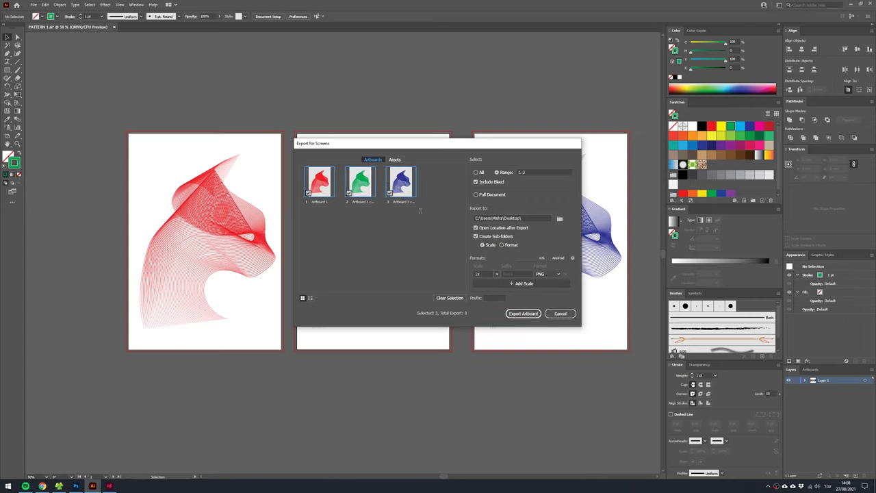
pyautogui.click(542, 273)
pyautogui.click(541, 280)
pyautogui.click(532, 283)
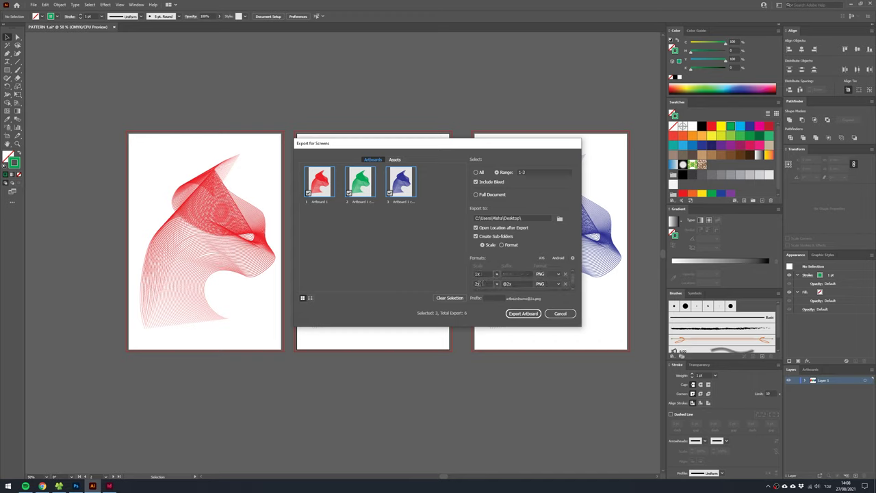
pyautogui.click(547, 284)
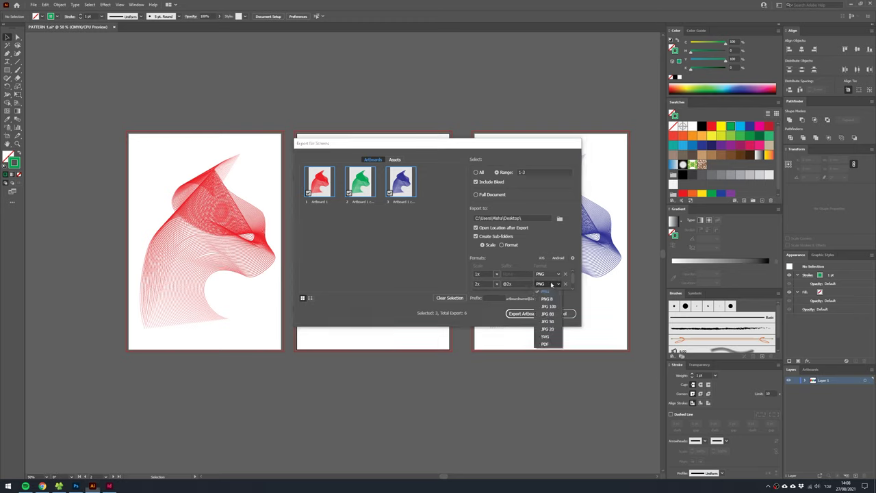
pyautogui.click(544, 290)
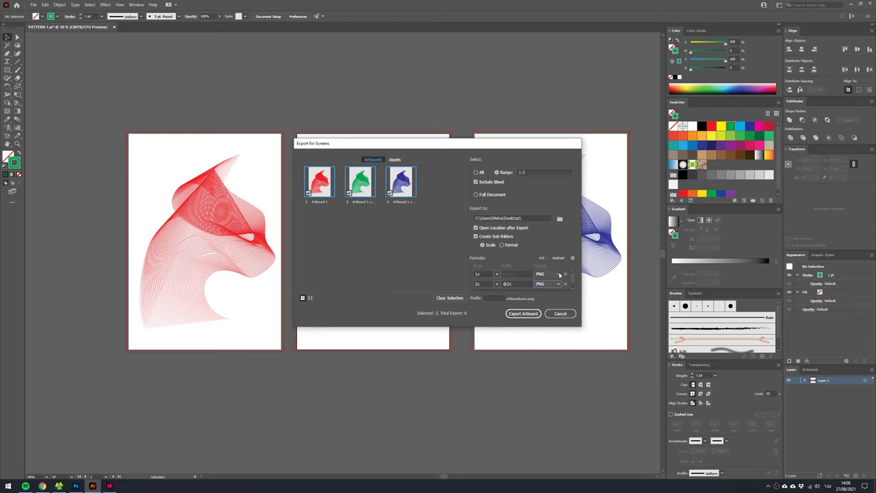
pyautogui.click(560, 313)
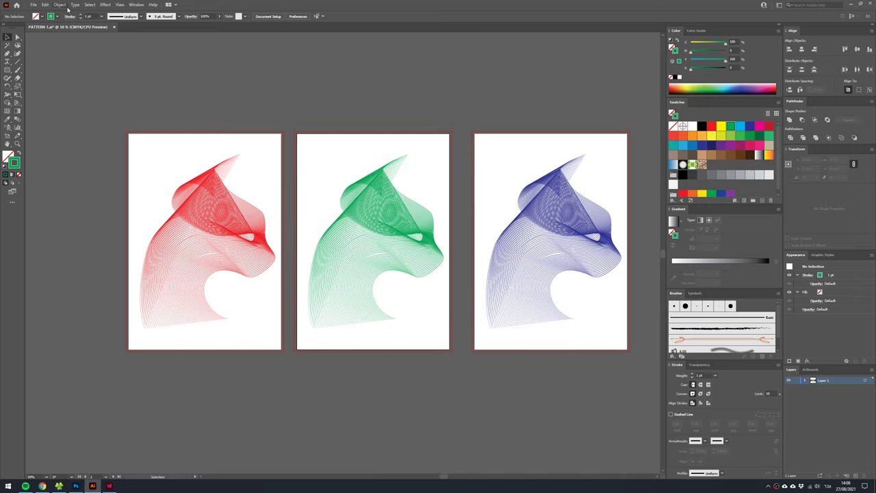
pyautogui.click(33, 5)
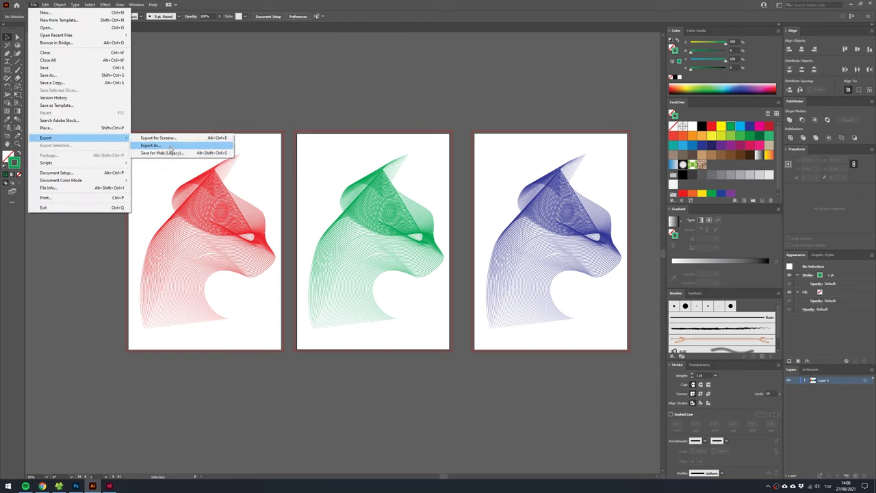
pyautogui.moveTo(46, 137)
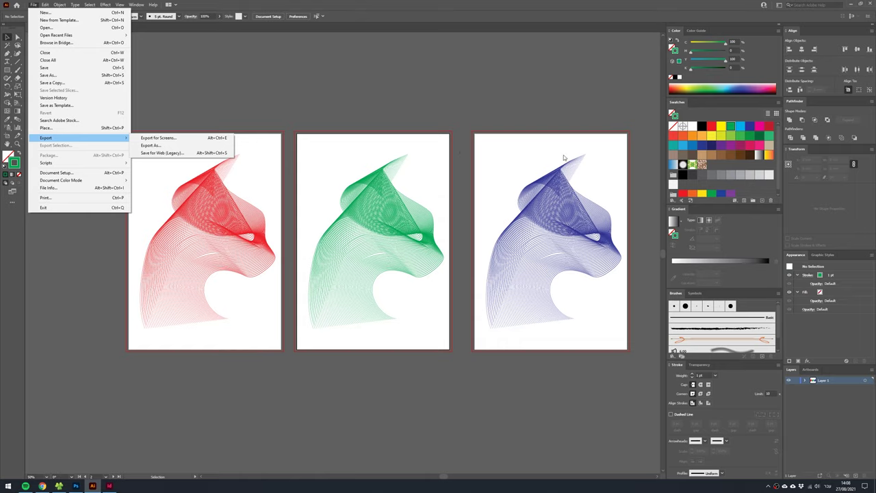
# Check Object > Slice > Clip to Artboard, then open Save for Web (Legacy).
pyautogui.click(353, 98)
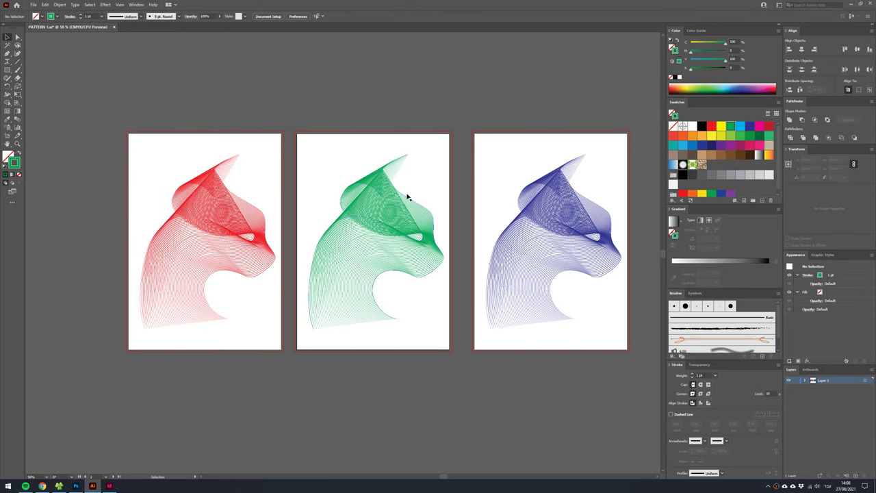
pyautogui.click(60, 4)
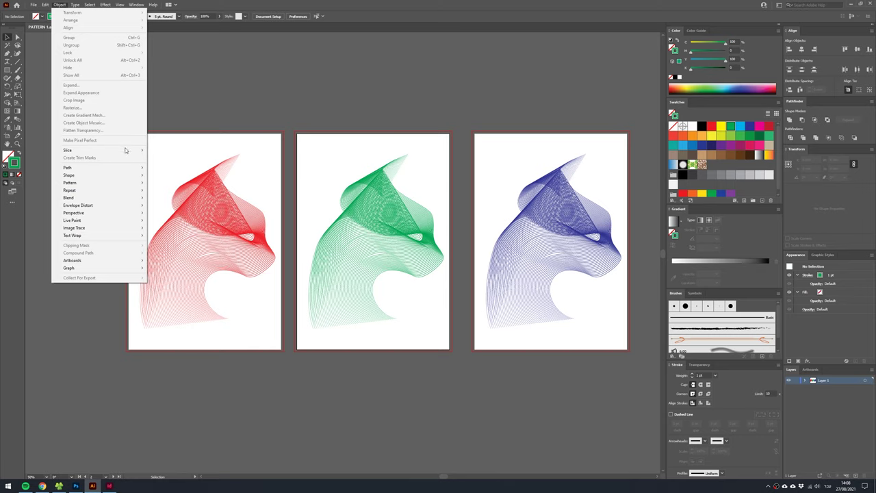
pyautogui.moveTo(98, 150)
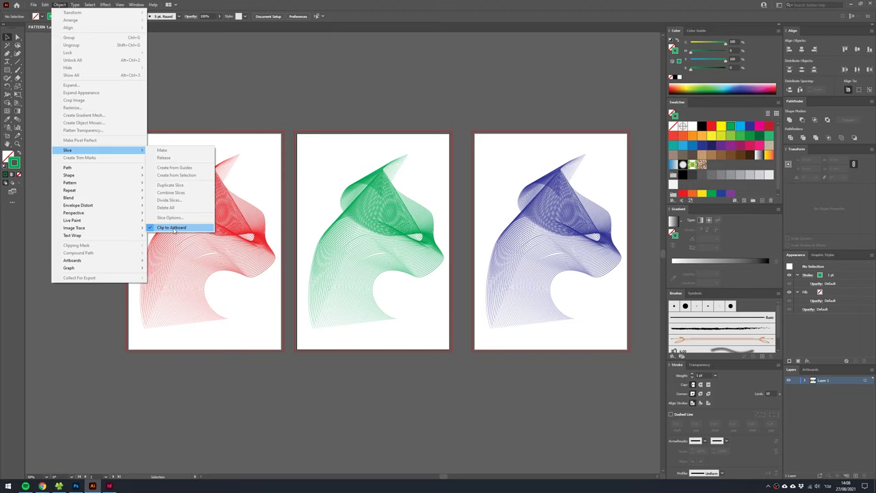
pyautogui.click(31, 4)
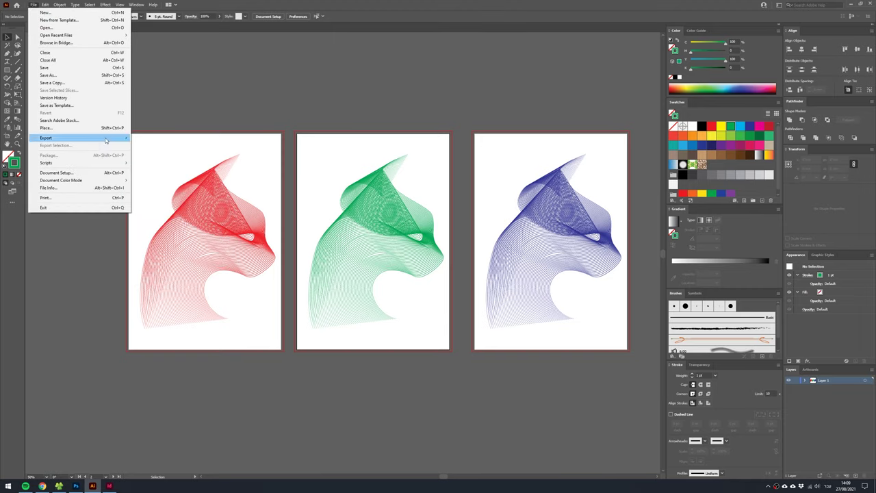
pyautogui.moveTo(46, 137)
pyautogui.click(171, 154)
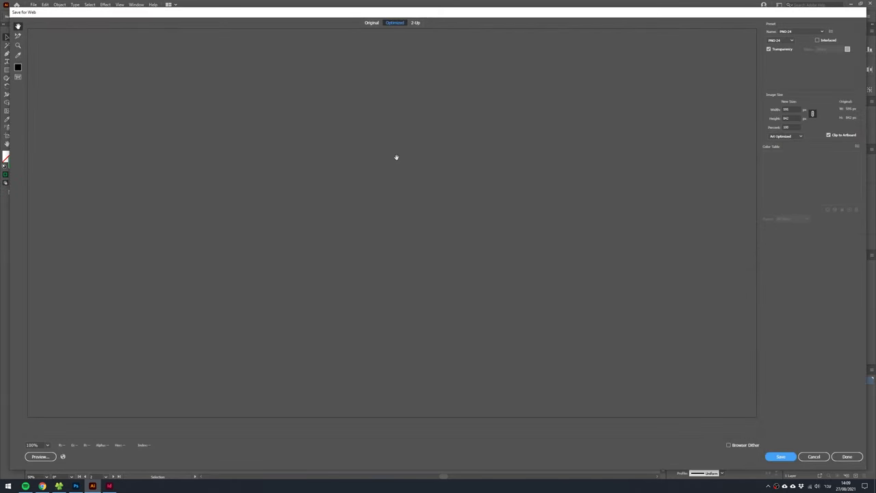
# Switch the web export to JPEG at quality about 49 (Medium) and click Done.
pyautogui.click(775, 41)
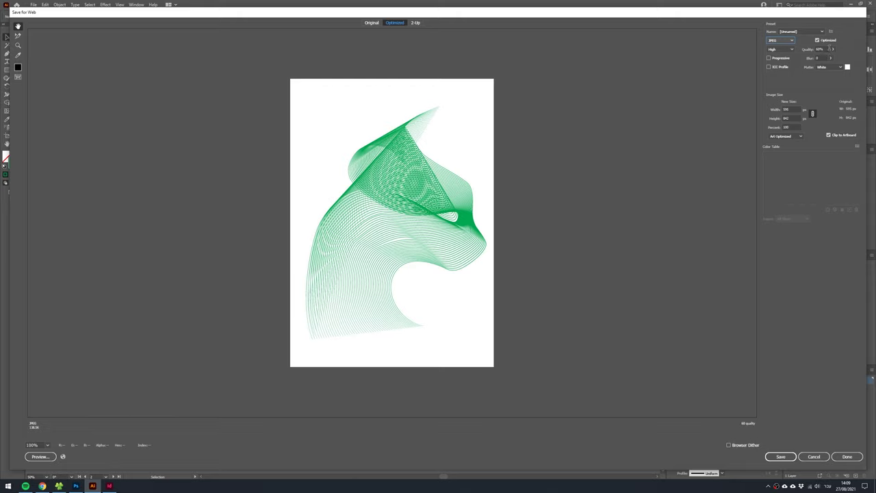
pyautogui.click(833, 49)
pyautogui.click(851, 54)
pyautogui.click(795, 109)
pyautogui.click(847, 457)
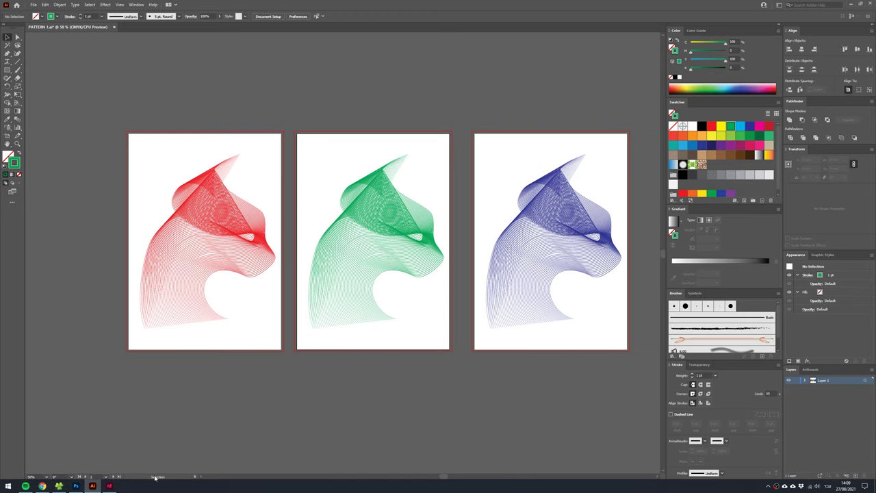
# Copy the red cat and create a new 2560×1440 Photoshop document.
pyautogui.moveTo(130, 165); pyautogui.dragTo(175, 347)
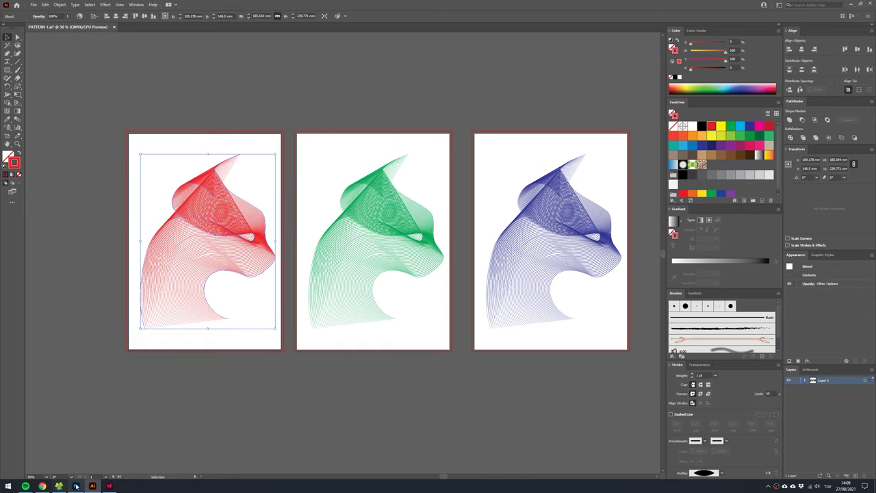
pyautogui.hotkey('alt', 'Tab')
pyautogui.hotkey('ctrl', 'n')
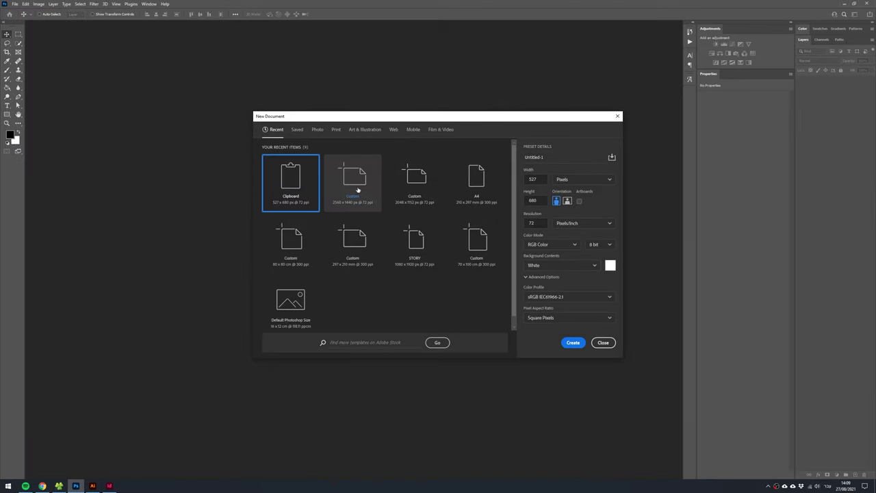
pyautogui.click(360, 182)
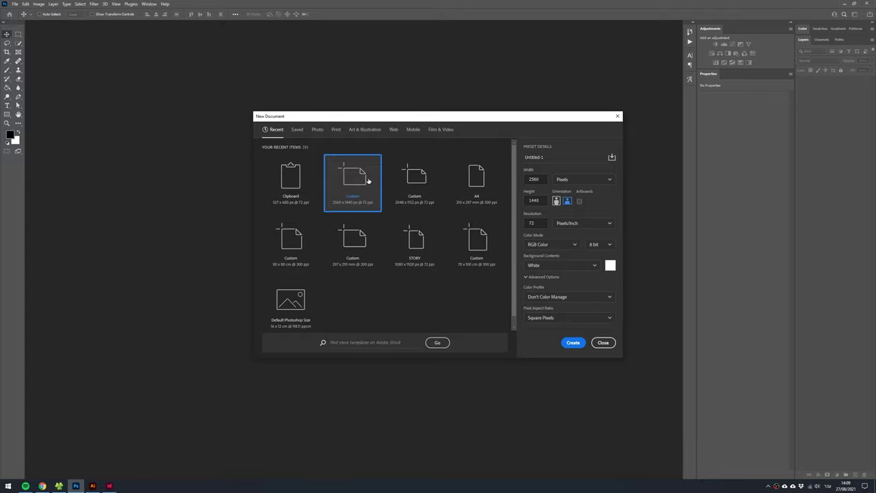
pyautogui.click(573, 342)
# Paste the cat as a smart object, enlarge it to about 1473×1900 px, and move it left.
pyautogui.hotkey('ctrl', 'v')
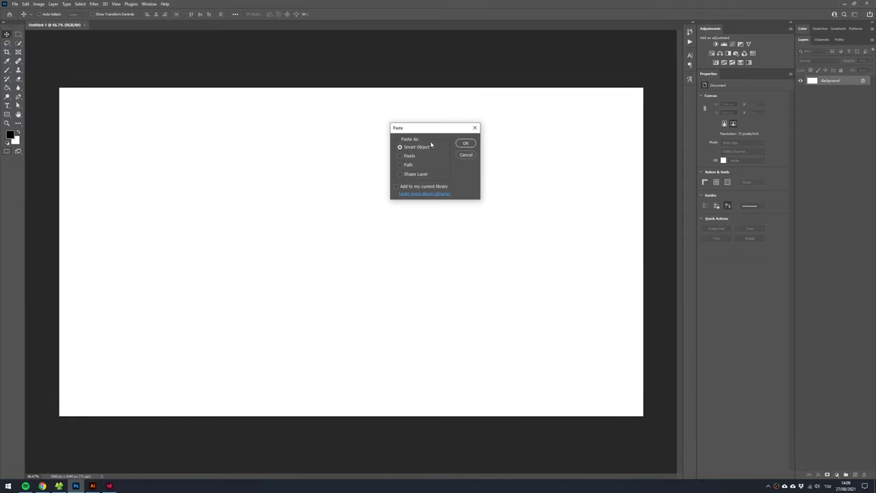
pyautogui.click(465, 143)
pyautogui.moveTo(428, 153); pyautogui.dragTo(452, 127)
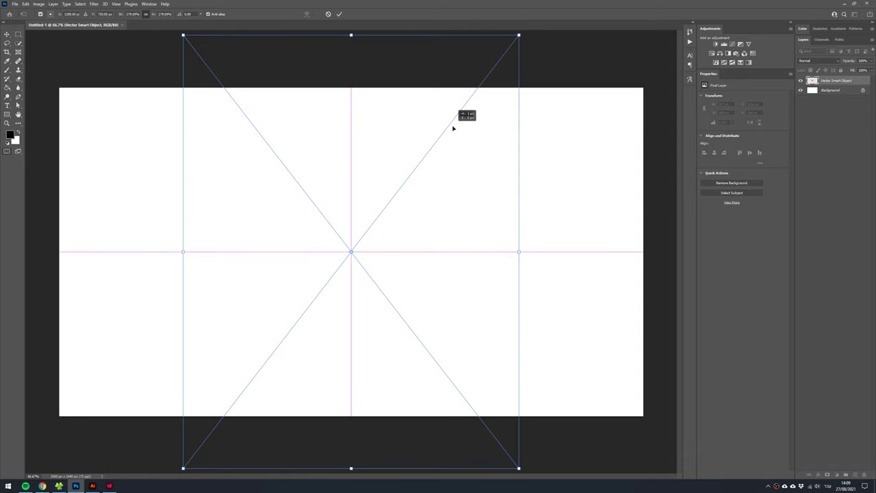
pyautogui.press('Return')
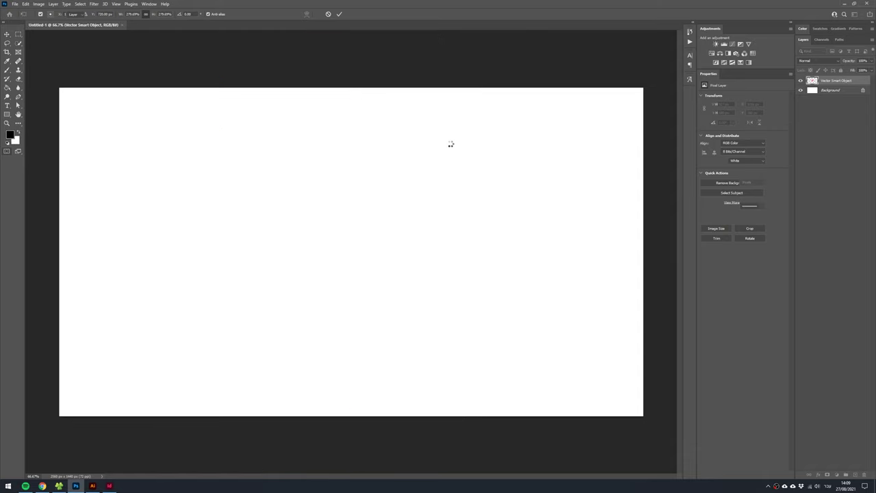
pyautogui.moveTo(450, 145)
pyautogui.mouseDown()
pyautogui.moveTo(205, 199)
pyautogui.moveTo(203, 215)
pyautogui.mouseUp()
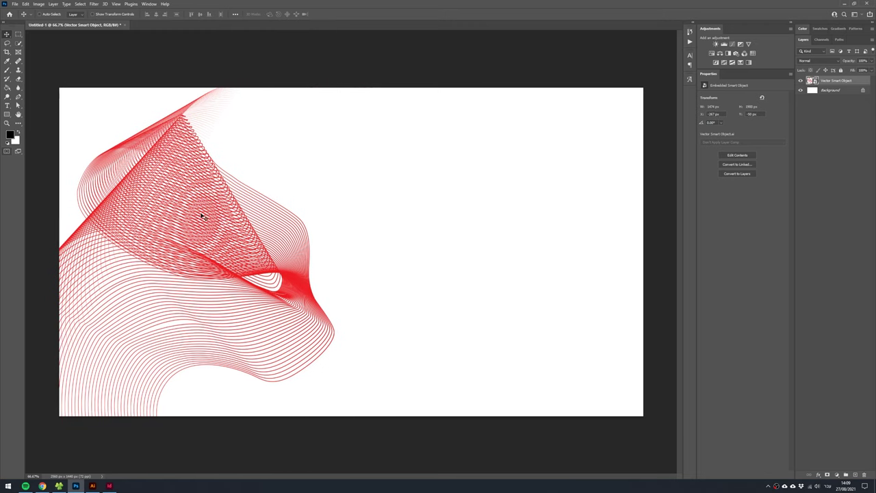